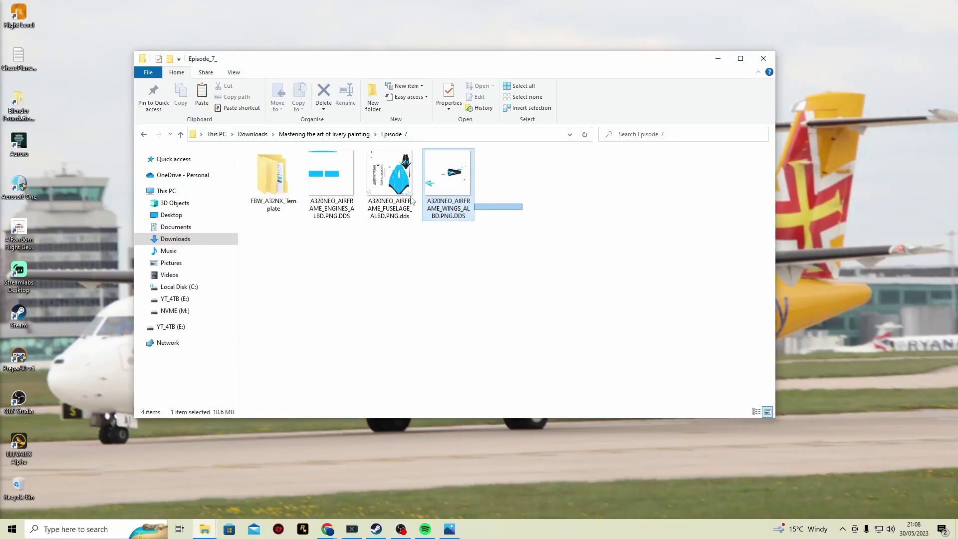
# Rename the FBW_A32NX_Template folder to FBW_A32NX_TotalAviation23.
pyautogui.moveTo(524, 219); pyautogui.dragTo(324, 189)
pyautogui.click(261, 189)
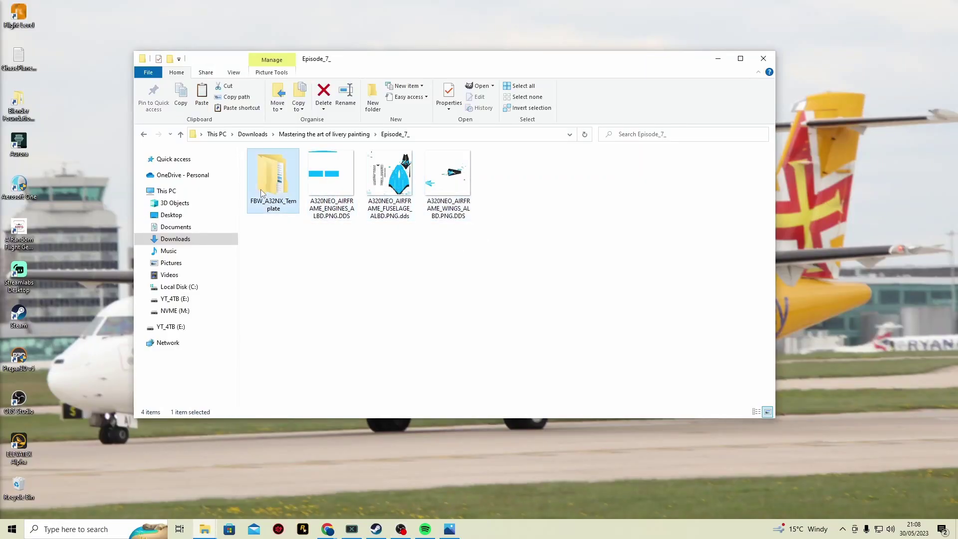
pyautogui.doubleClick(261, 189)
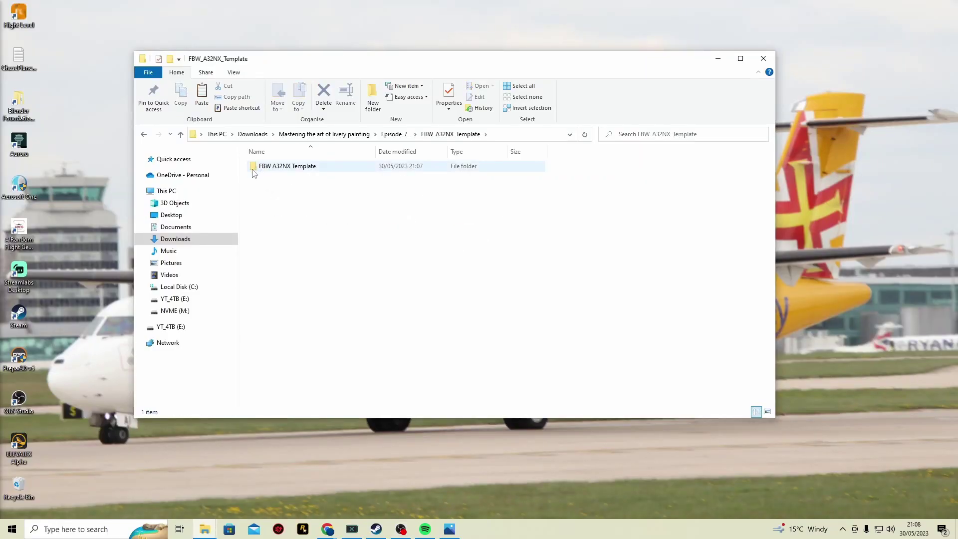
pyautogui.click(180, 134)
pyautogui.rightClick(284, 185)
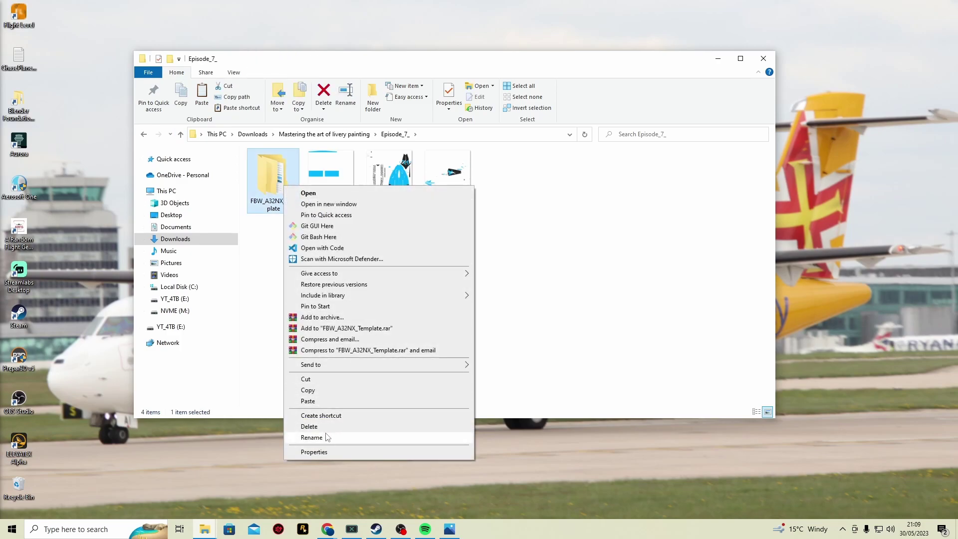
pyautogui.click(312, 438)
pyautogui.click(287, 200)
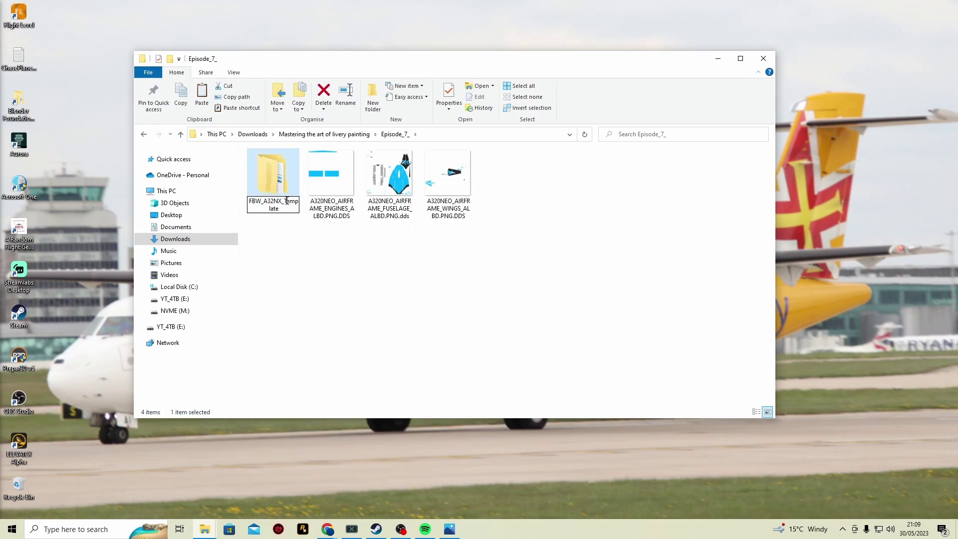
pyautogui.moveTo(285, 200); pyautogui.dragTo(294, 208)
pyautogui.write('Total Aviati')
pyautogui.write('on')
pyautogui.write('23')
pyautogui.doubleClick(286, 208)
pyautogui.hotkey('ctrl', 'c')
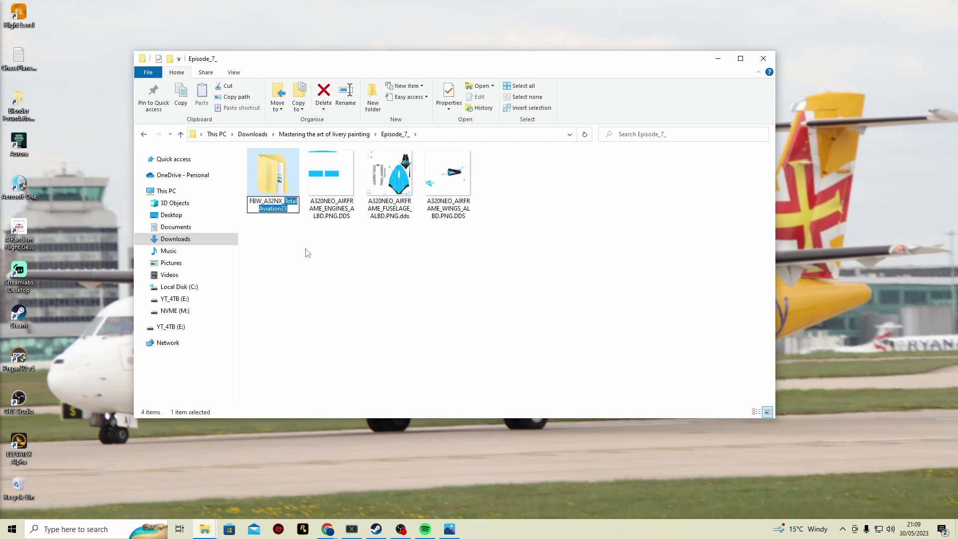
pyautogui.press('Return')
# Rename the inner FBW A32NX Template folder to FBW A32NX TotalAviation23 and open SimObjects.
pyautogui.doubleClick(264, 168)
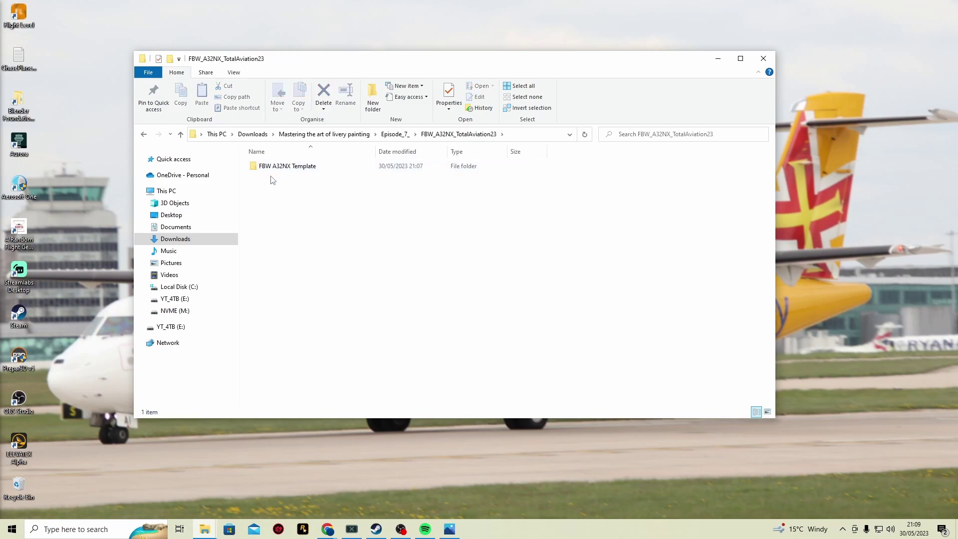
pyautogui.click(287, 165)
pyautogui.click(287, 166)
pyautogui.moveTo(319, 166); pyautogui.dragTo(304, 166)
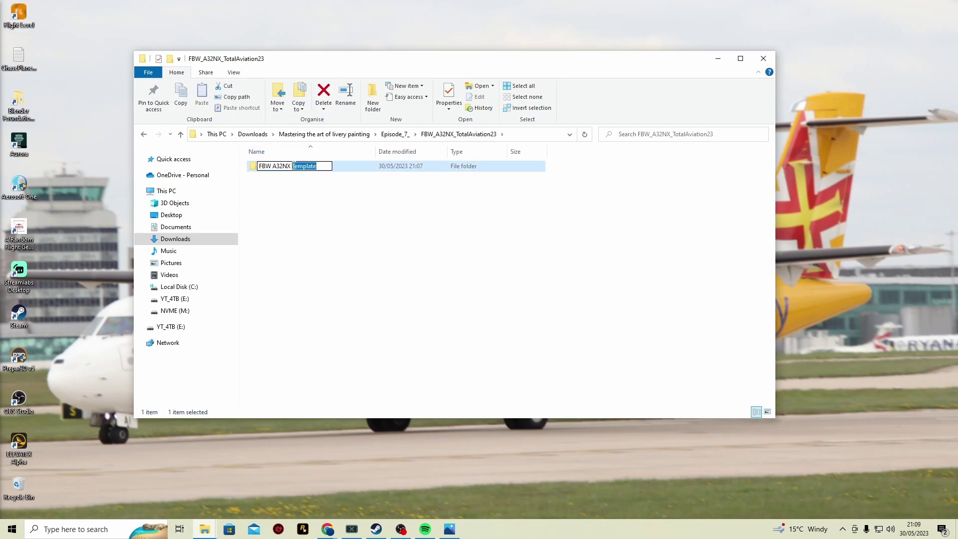
pyautogui.hotkey('ctrl', 'v')
pyautogui.press('Return')
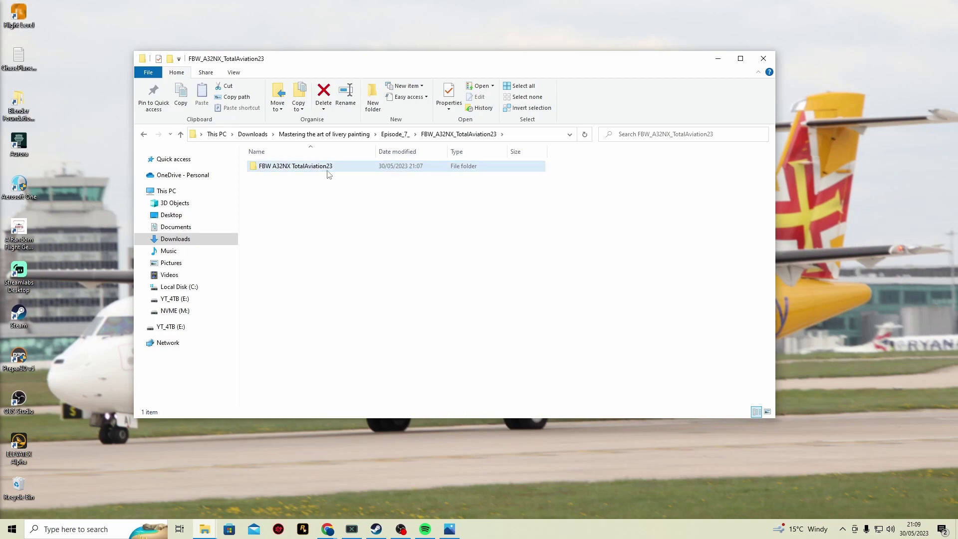
pyautogui.doubleClick(306, 167)
pyautogui.doubleClick(322, 167)
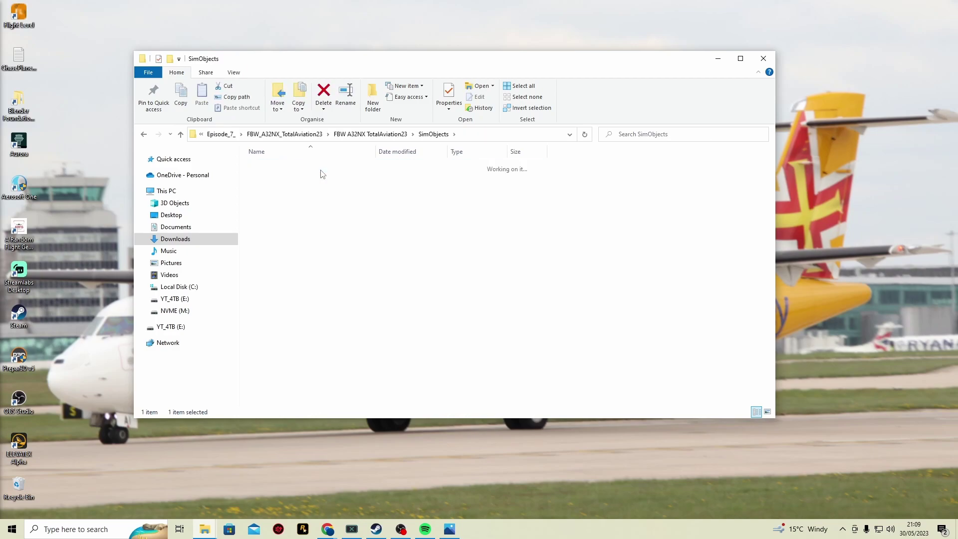
# Rename the Asobo aircraft folder so Template becomes TotalAviation23, and open it.
pyautogui.rightClick(327, 170)
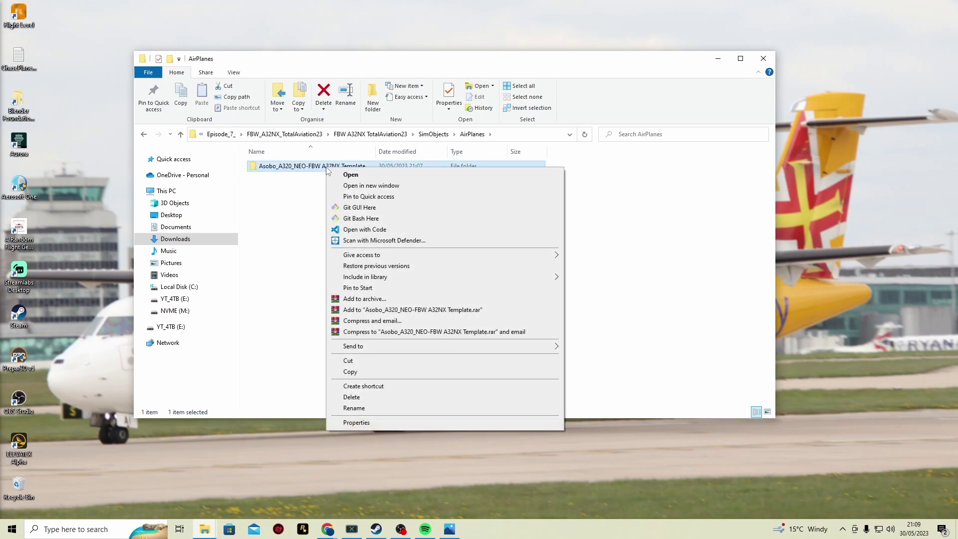
pyautogui.click(350, 408)
pyautogui.moveTo(365, 163); pyautogui.dragTo(345, 162)
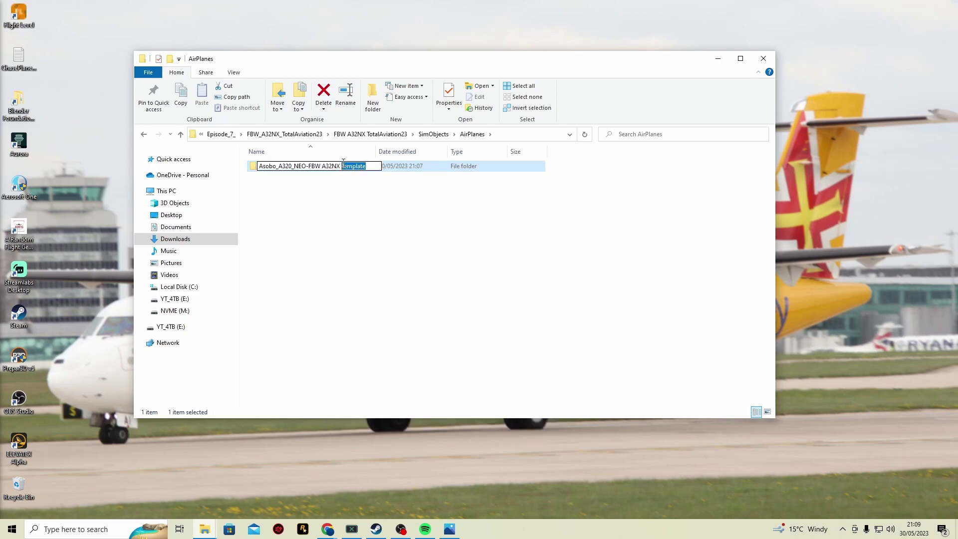
pyautogui.write('TotalAviation23')
pyautogui.press('Return')
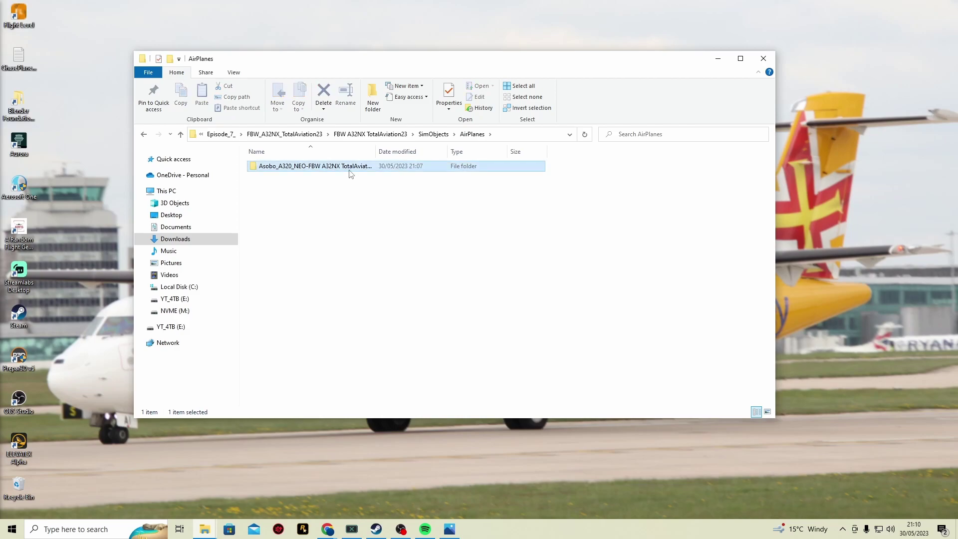
pyautogui.doubleClick(350, 168)
# Rename the TEXTURE folder to TEXTURE.FBW A32NX TotalAviation23.
pyautogui.rightClick(347, 176)
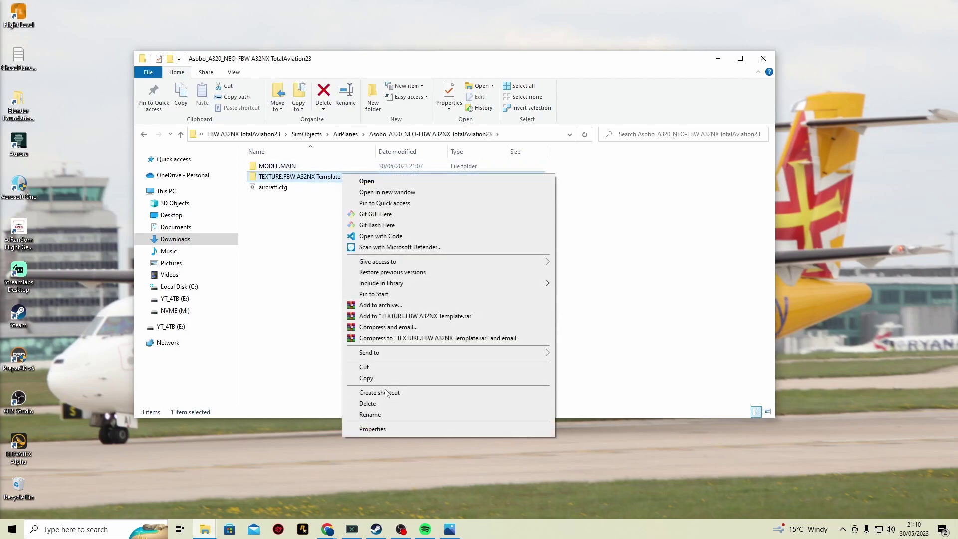
pyautogui.click(384, 415)
pyautogui.moveTo(343, 175); pyautogui.dragTo(327, 172)
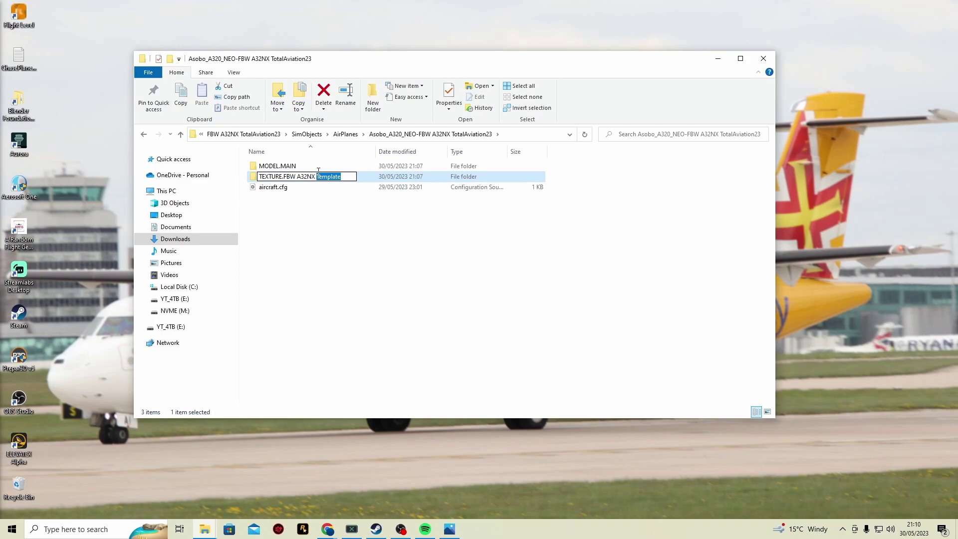
pyautogui.write('TotalAviation23')
pyautogui.press('Return')
# Go back up to the package root and select layout.json.
pyautogui.click(317, 229)
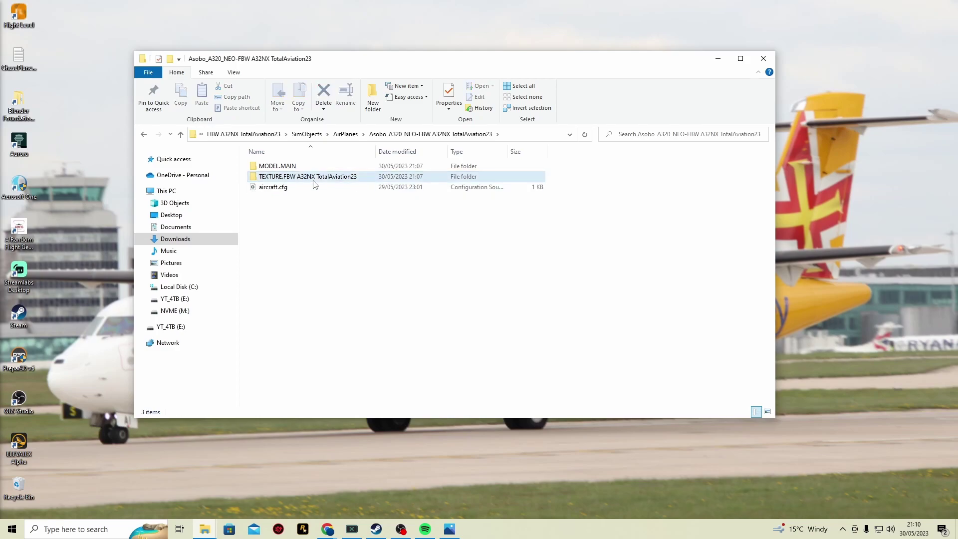
pyautogui.click(181, 135)
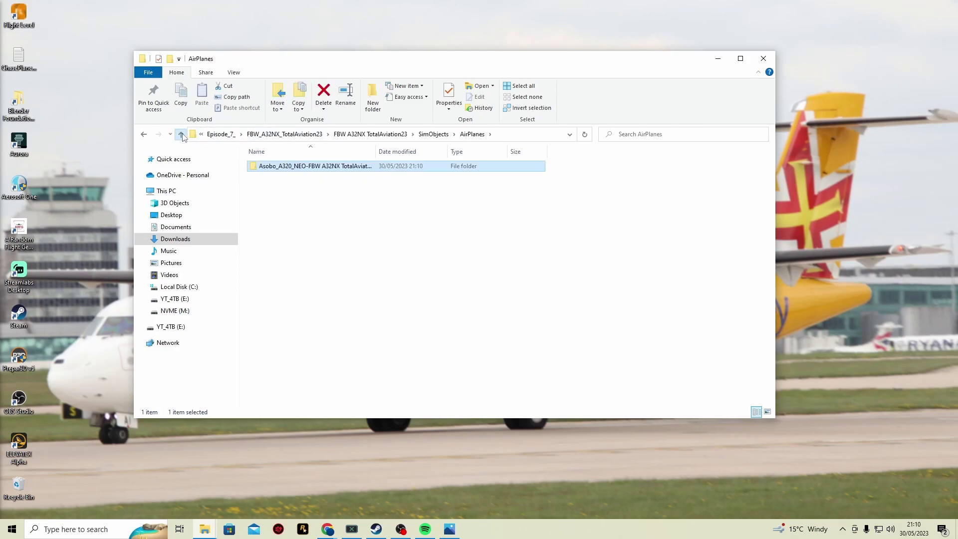
pyautogui.click(183, 137)
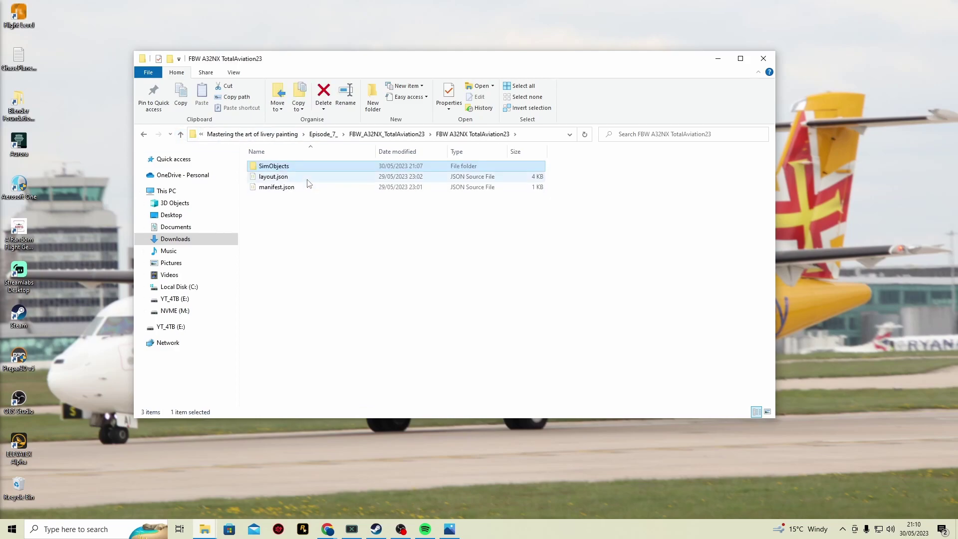
pyautogui.click(311, 177)
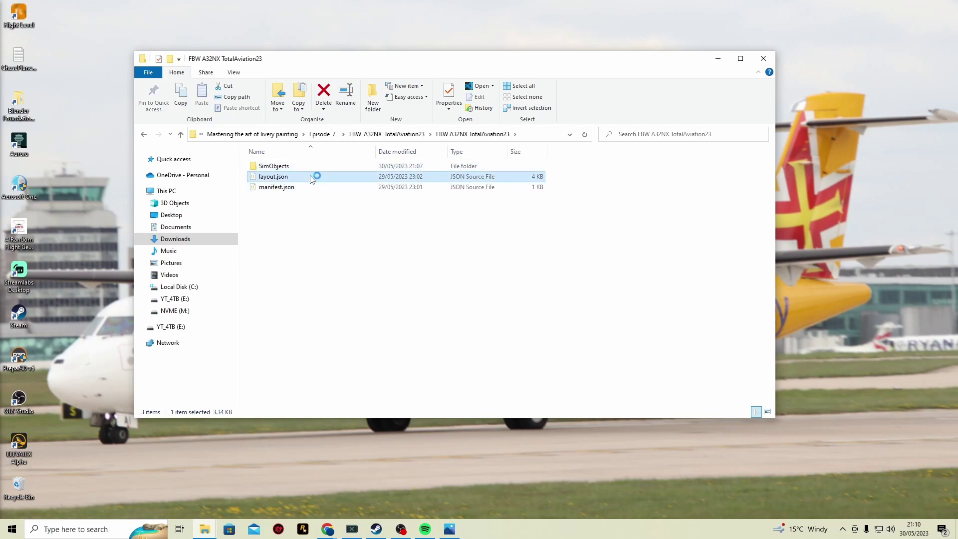
# In layout.json, replace every 'Template' path segment with 'TotalAviation23' and save.
pyautogui.doubleClick(310, 178)
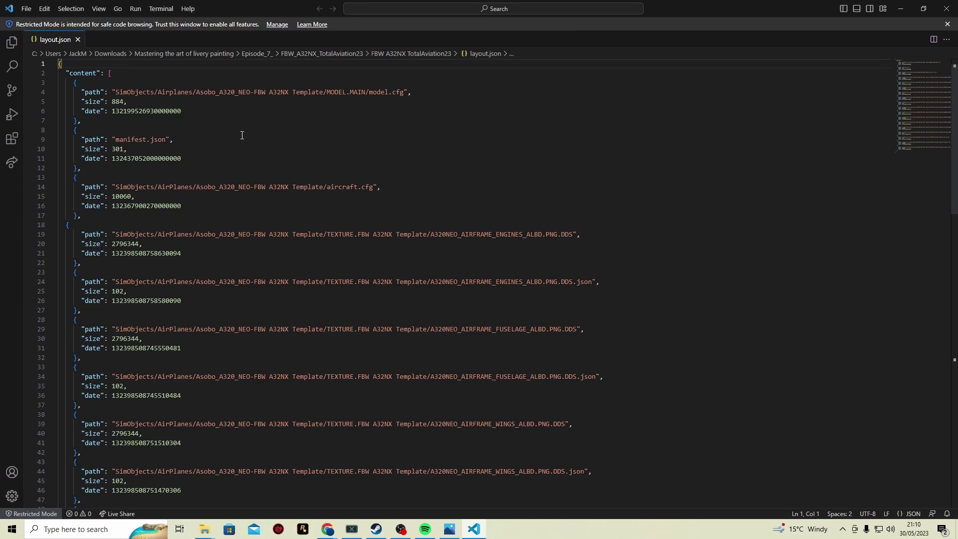
pyautogui.hotkey('ctrl', 'f')
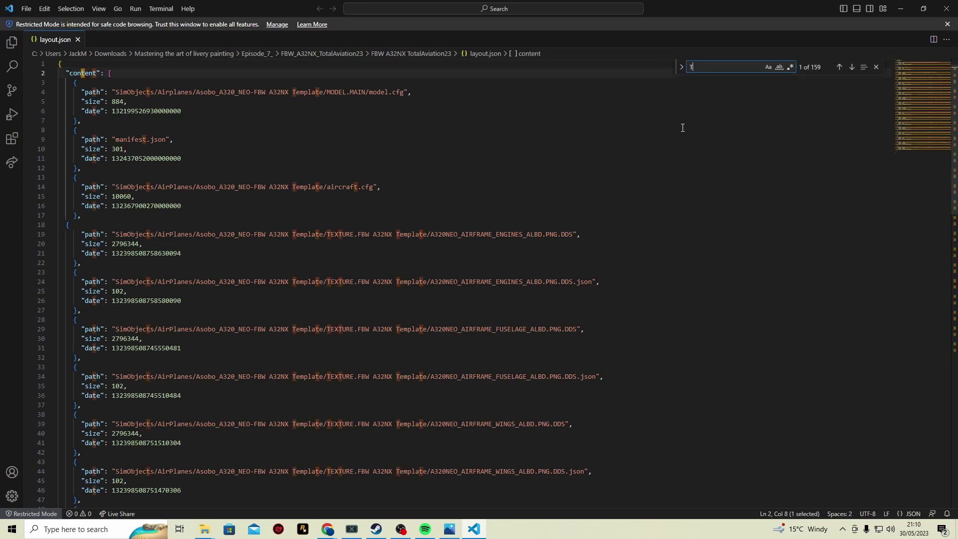
pyautogui.write('Template')
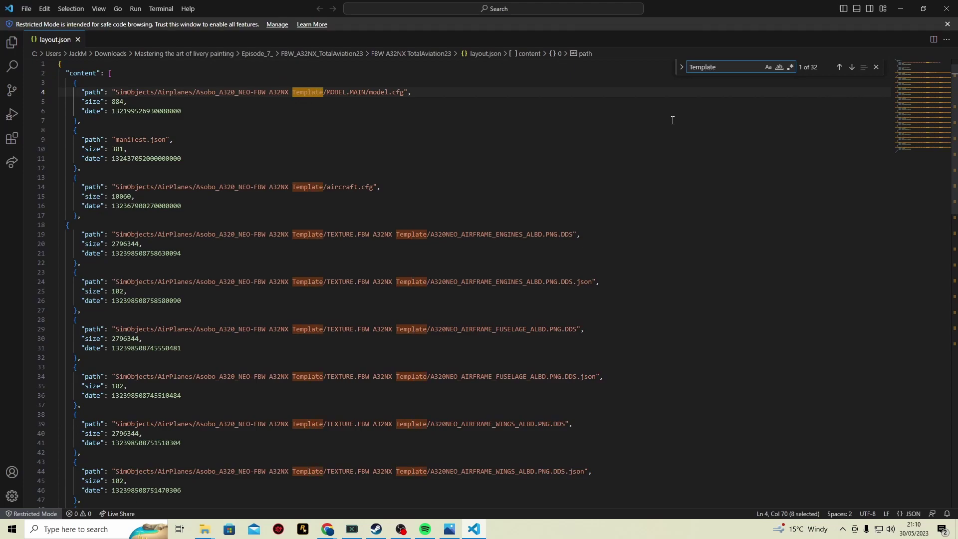
pyautogui.click(681, 73)
pyautogui.write('TotalAviation23')
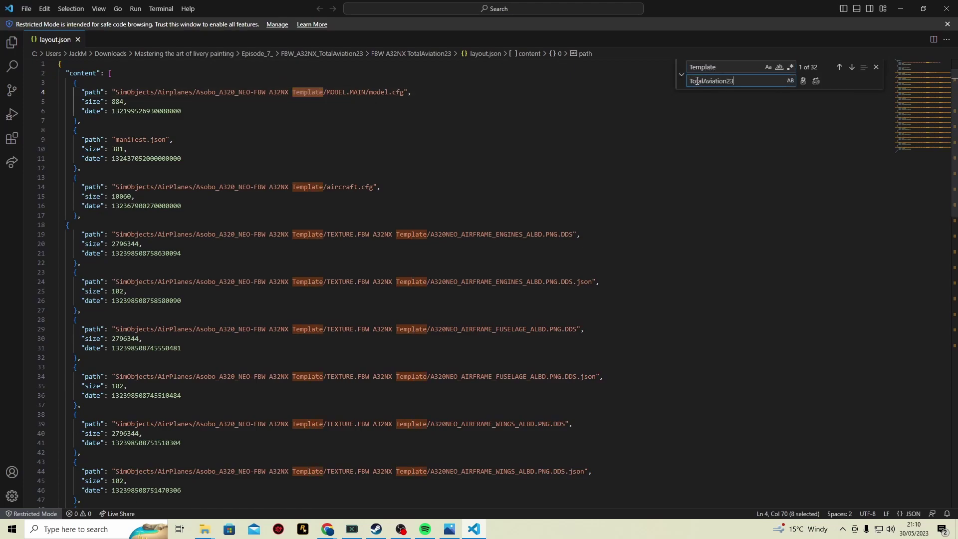
pyautogui.press('Return')
pyautogui.press('Return')
pyautogui.press('Return')
pyautogui.press('Return')
pyautogui.press('Return')
pyautogui.press('Return')
pyautogui.press('Return')
pyautogui.press('Return')
pyautogui.press('Return')
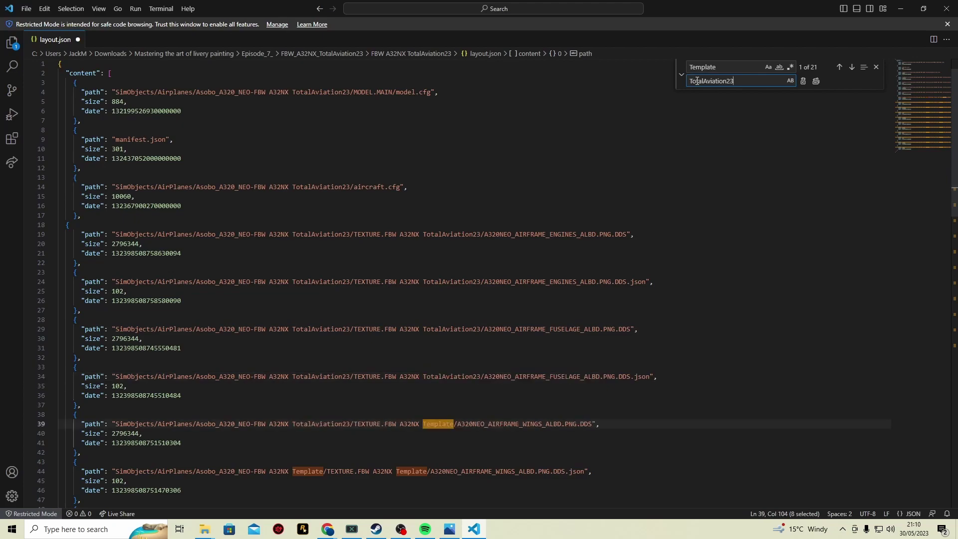
pyautogui.press('Return')
pyautogui.press('Return')
pyautogui.press('Return')
pyautogui.press('Return')
pyautogui.press('Return')
pyautogui.press('Return')
pyautogui.press('Return')
pyautogui.press('Return')
pyautogui.press('Return')
pyautogui.press('Return')
pyautogui.press('Return')
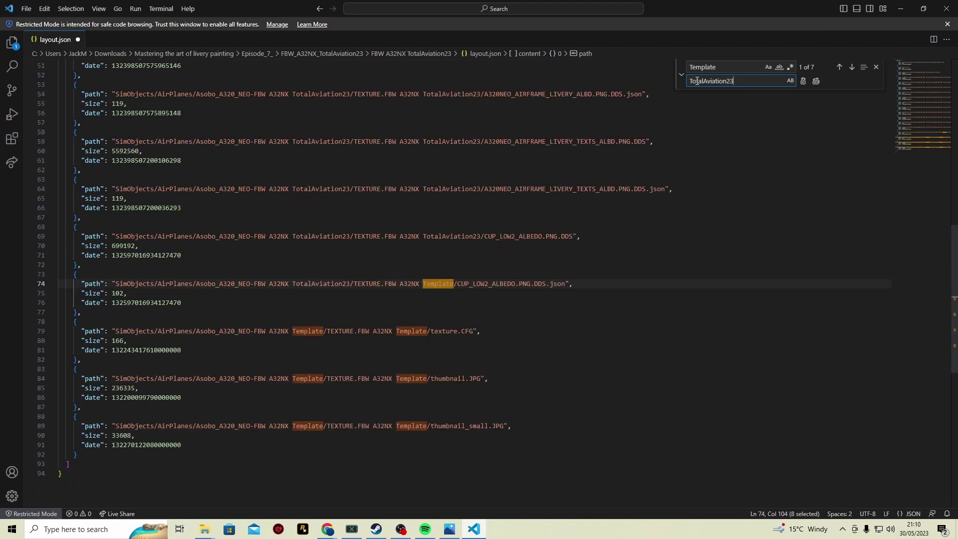
pyautogui.press('Return')
pyautogui.press('Return')
pyautogui.press('Return')
pyautogui.press('Return')
pyautogui.press('Return')
pyautogui.press('Return')
pyautogui.press('Return')
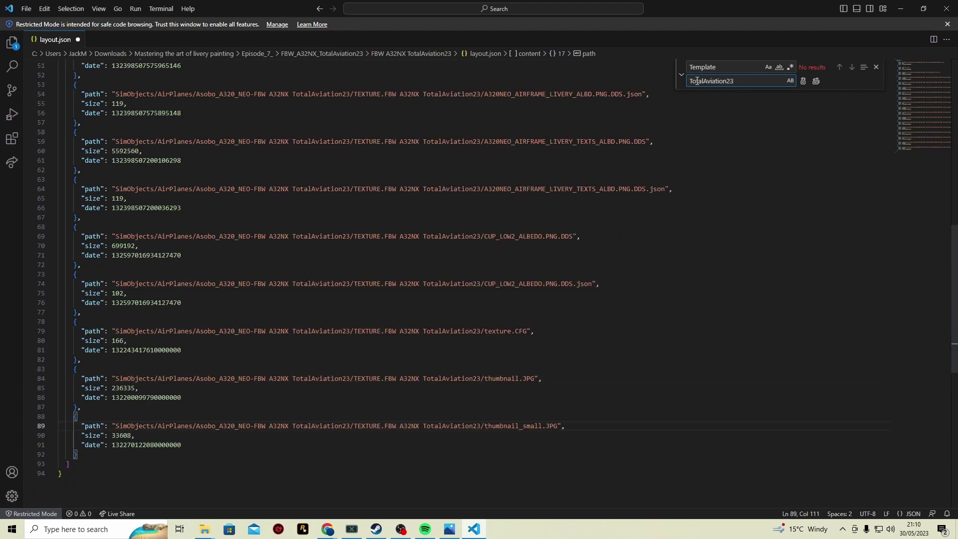
pyautogui.click(27, 9)
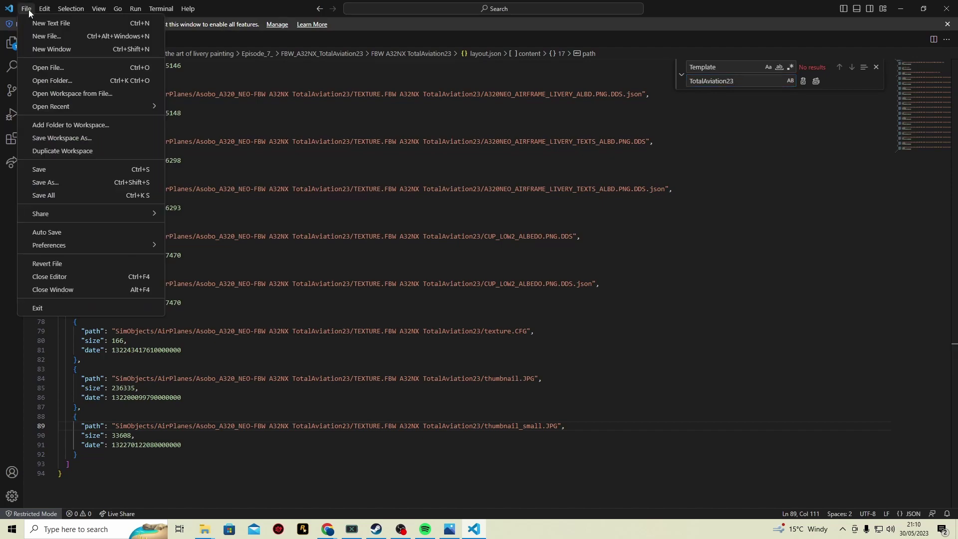
pyautogui.click(70, 171)
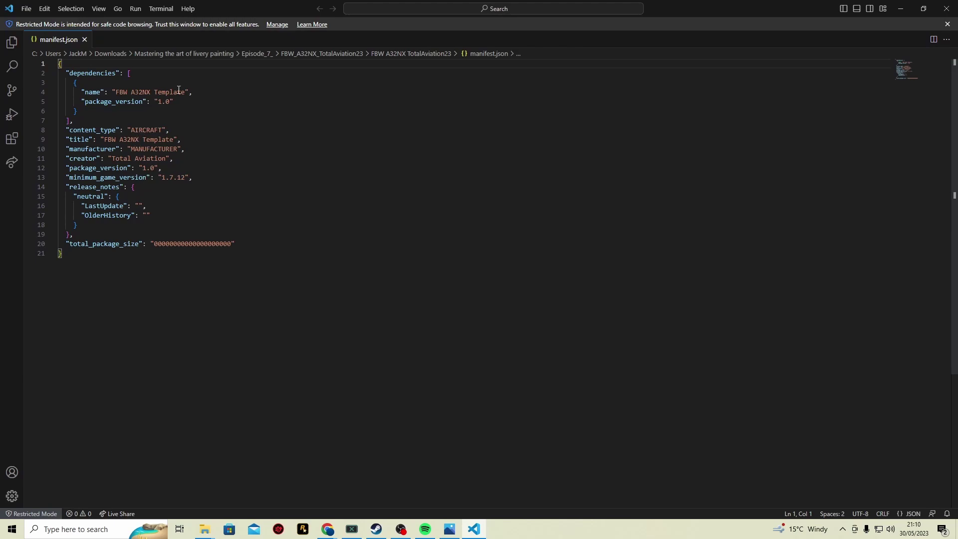
# Paste TotalAviation23 over Template in manifest.json's dependency name and title, save, and close VS Code.
pyautogui.moveTo(186, 91); pyautogui.dragTo(155, 92)
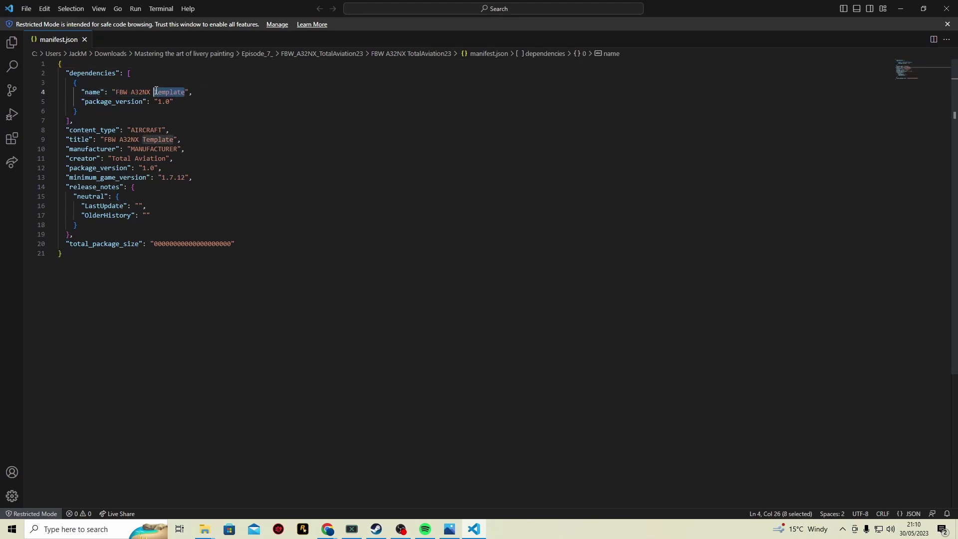
pyautogui.write('TotalAviation23')
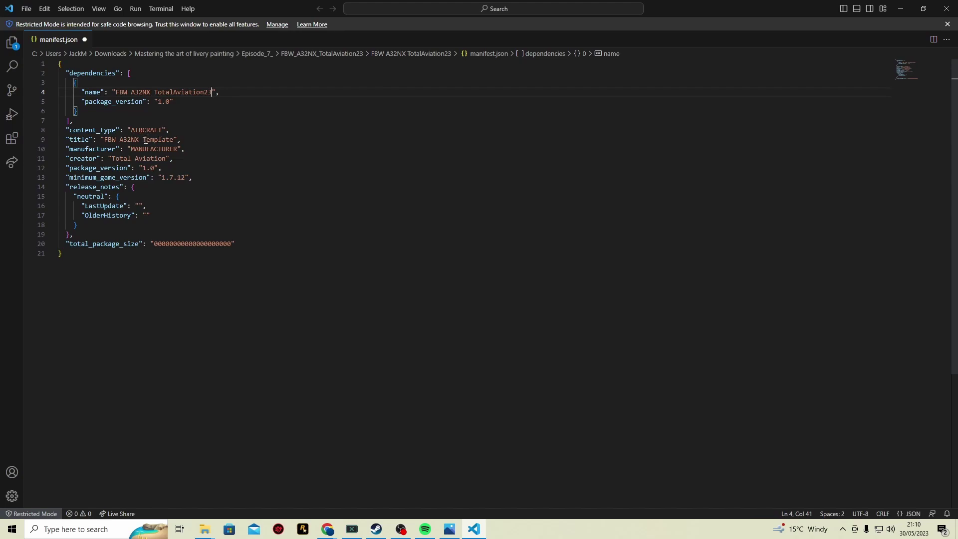
pyautogui.doubleClick(145, 139)
pyautogui.write('TotalAviation23')
pyautogui.click(26, 9)
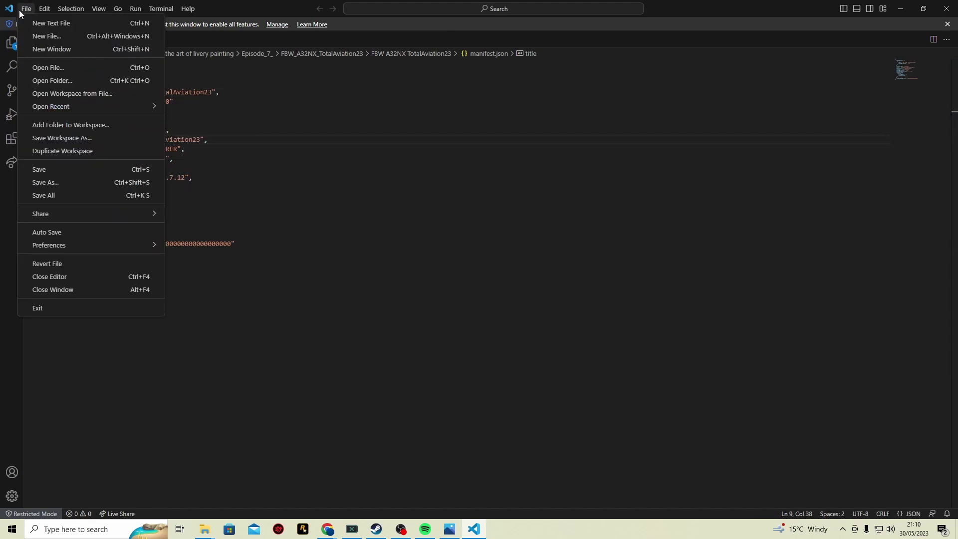
pyautogui.click(73, 173)
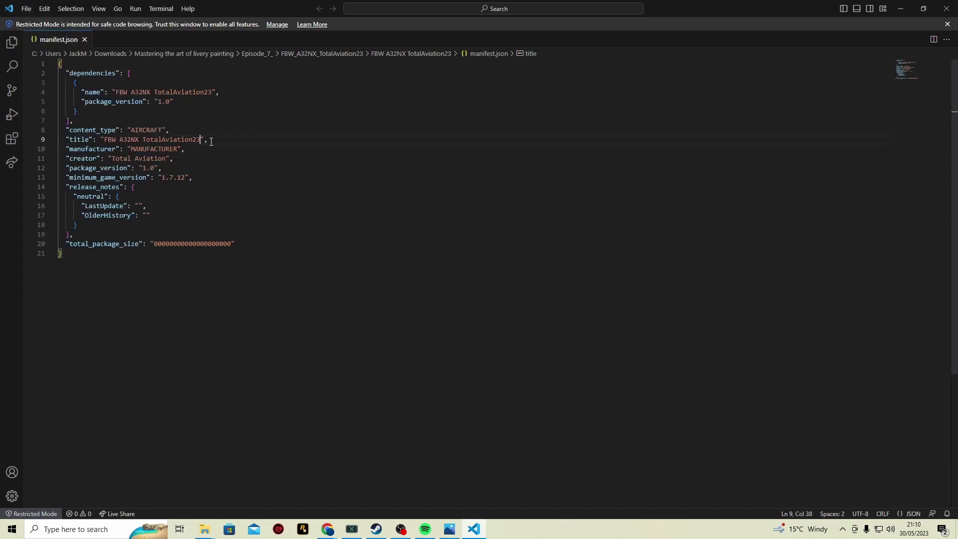
pyautogui.click(947, 9)
# Open aircraft.cfg from the aircraft package folder.
pyautogui.doubleClick(277, 166)
pyautogui.click(285, 187)
pyautogui.doubleClick(286, 191)
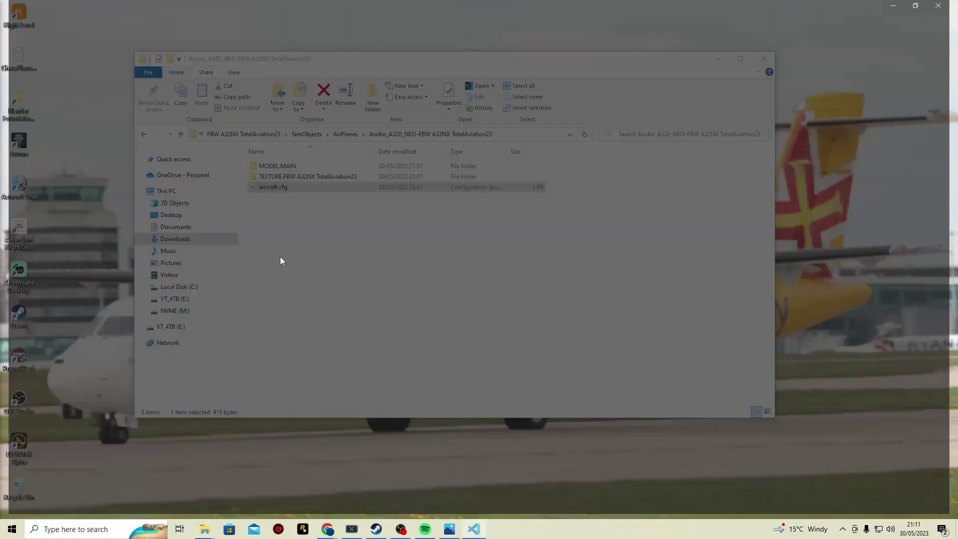
pyautogui.moveTo(162, 158); pyautogui.dragTo(132, 158)
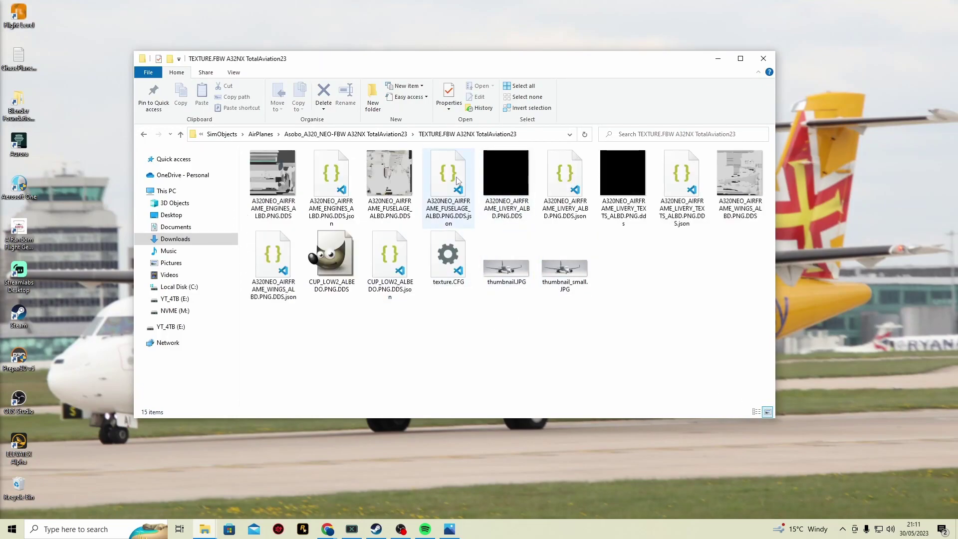
pyautogui.rightClick(333, 59)
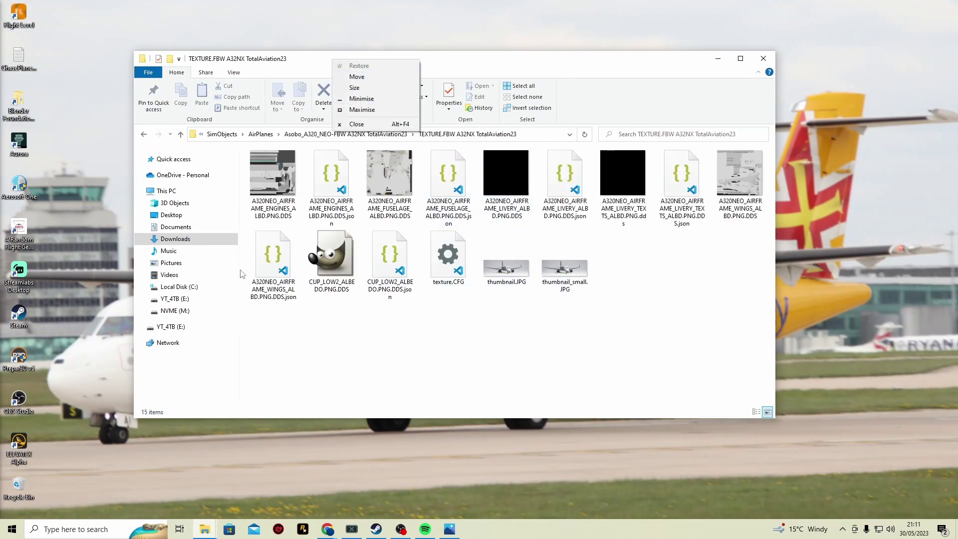
# Open Episode_7_ from the taskbar jump list, minimise it, and select the engines albedo DDS.
pyautogui.rightClick(204, 529)
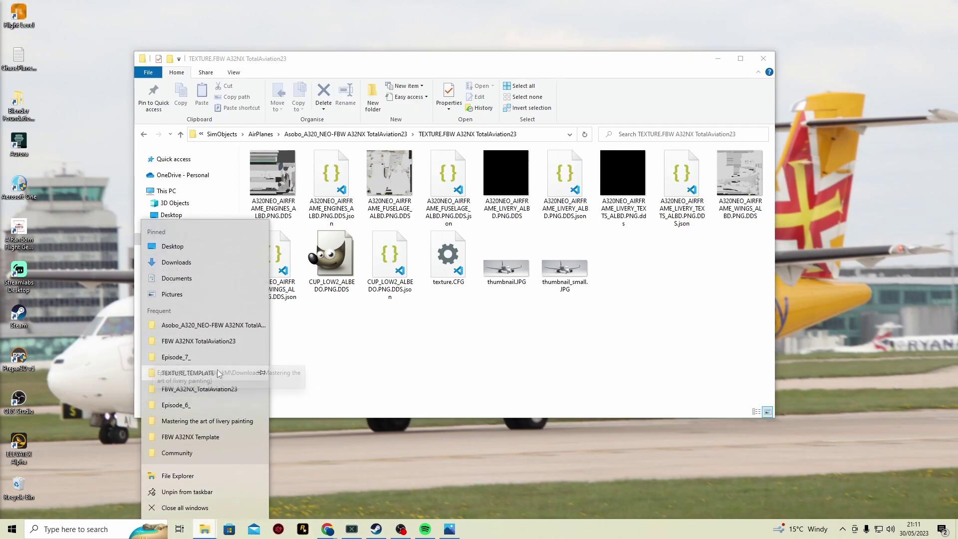
pyautogui.click(216, 357)
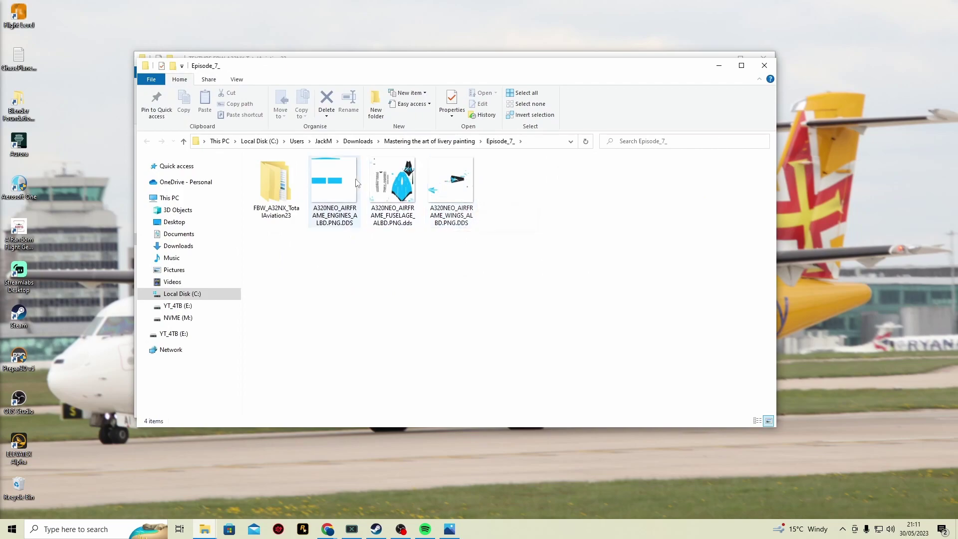
pyautogui.press('super+Down')
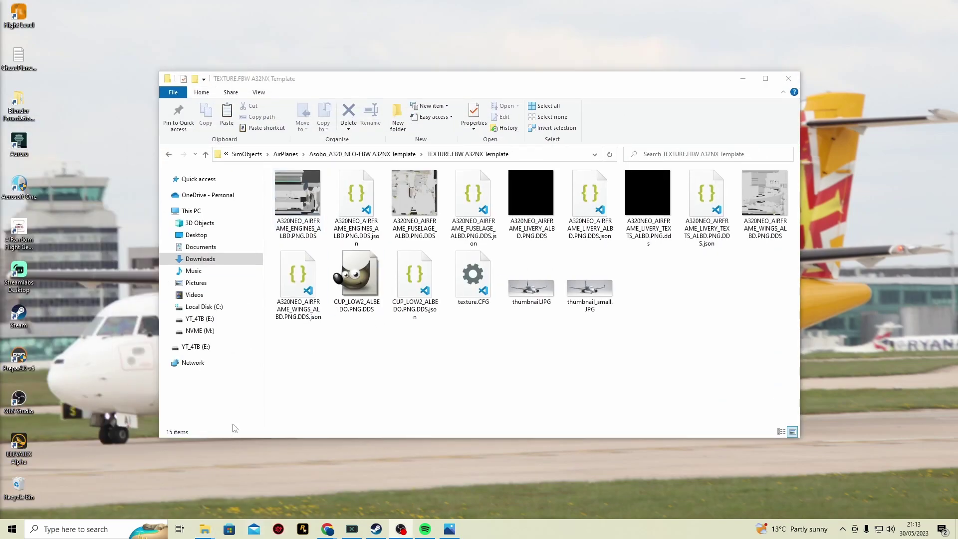
pyautogui.click(299, 197)
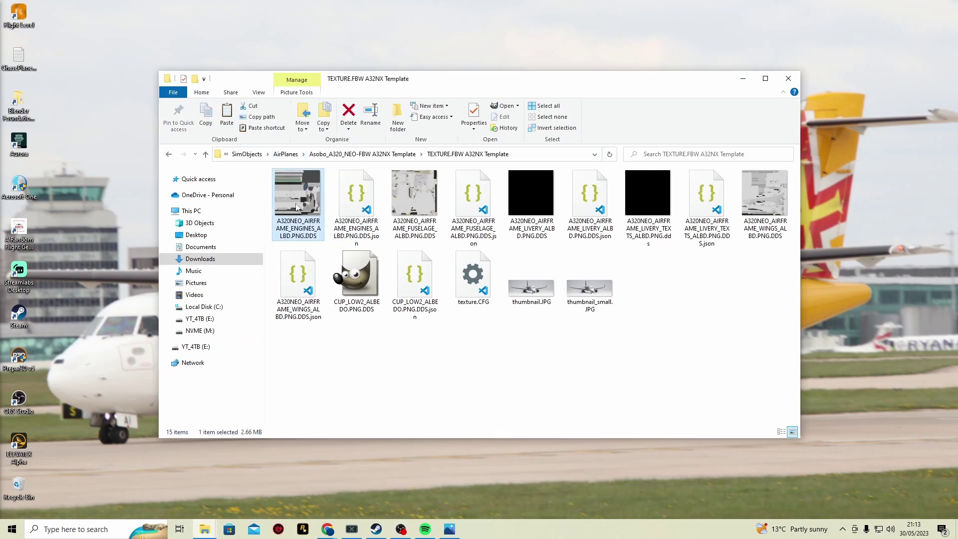
# Load the engines albedo DDS in GIMP and add the Episode_7_ engines overlay DDS as a layer.
pyautogui.doubleClick(306, 204)
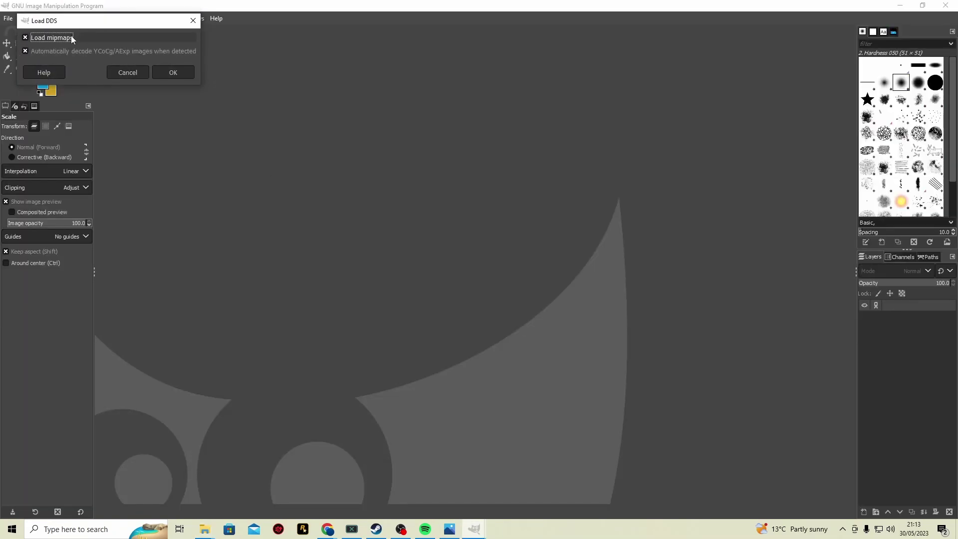
pyautogui.click(190, 70)
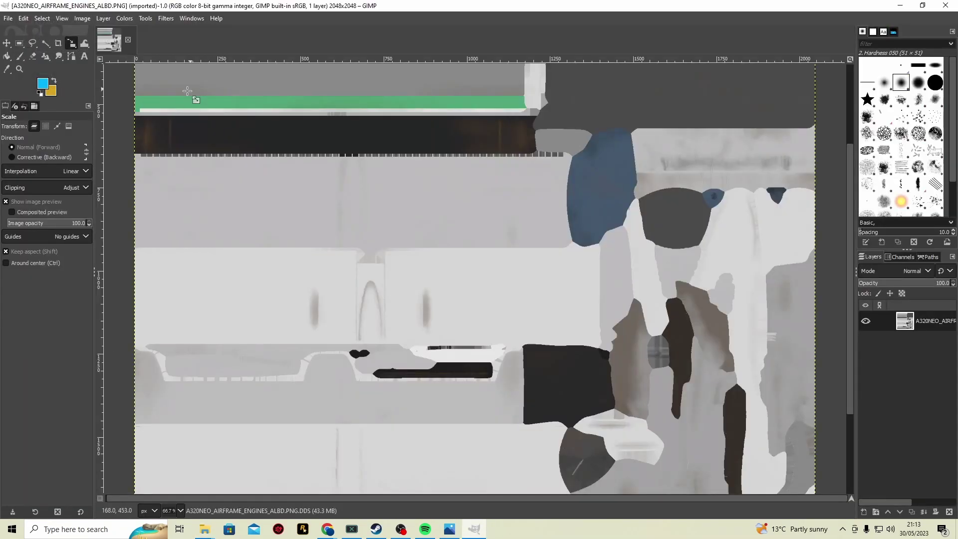
pyautogui.click(8, 18)
pyautogui.click(54, 71)
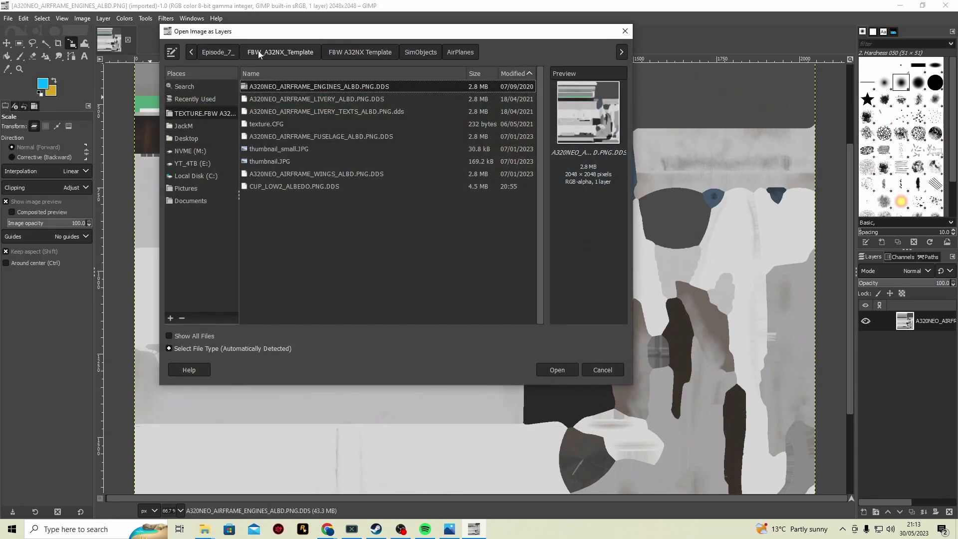
pyautogui.click(218, 52)
pyautogui.click(366, 112)
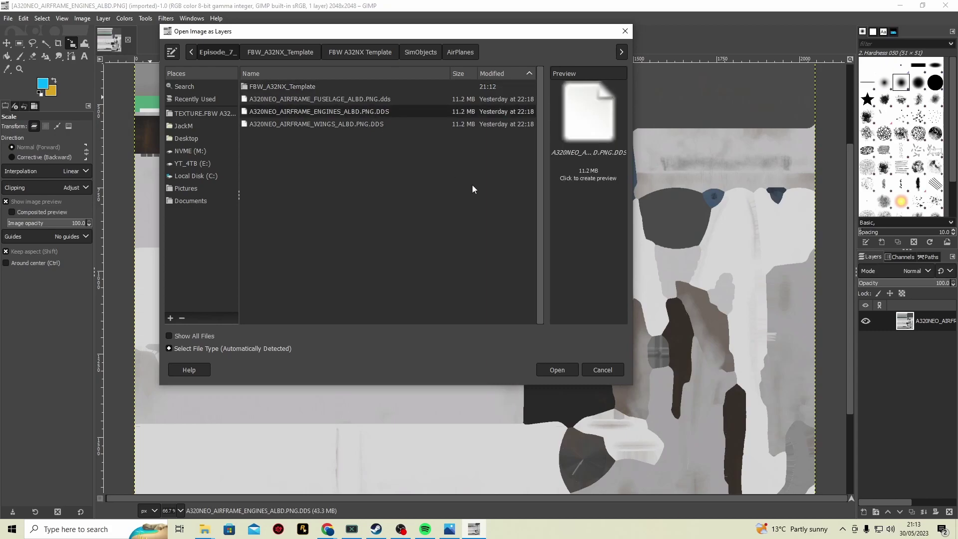
pyautogui.click(558, 369)
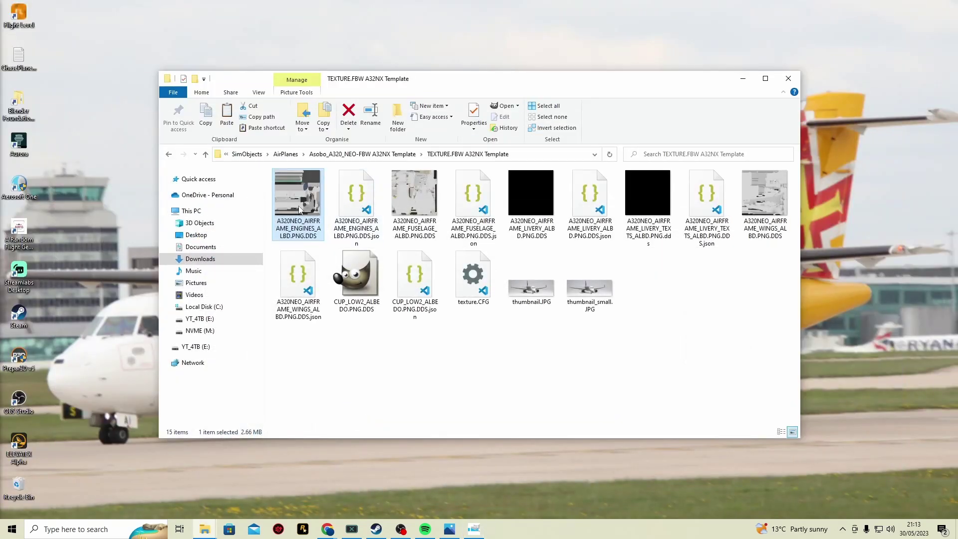
pyautogui.rightClick(298, 206)
pyautogui.click(329, 432)
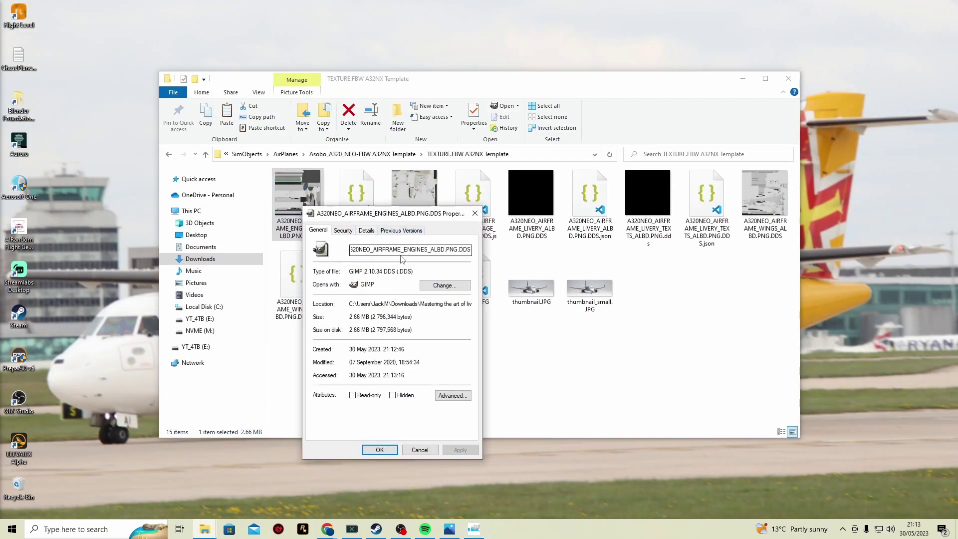
pyautogui.click(364, 231)
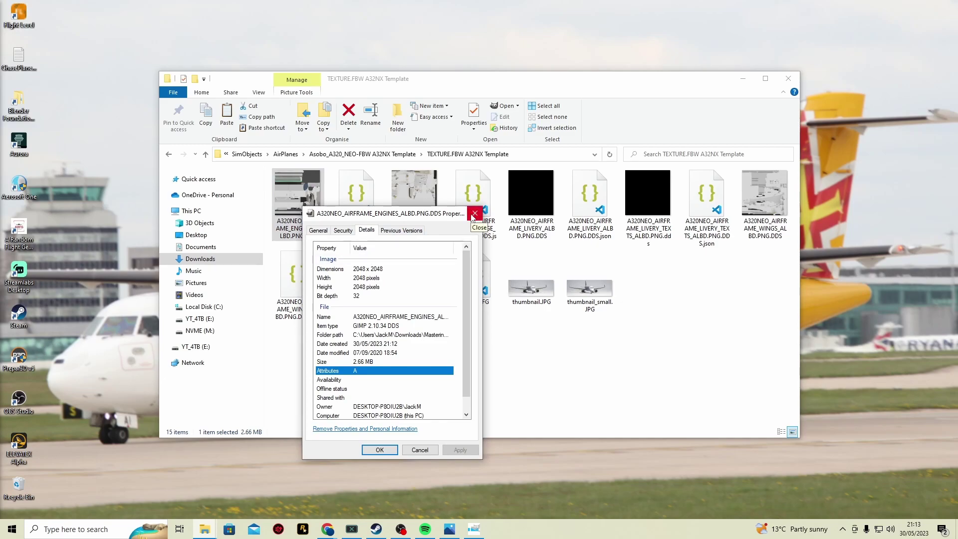
pyautogui.press('Escape')
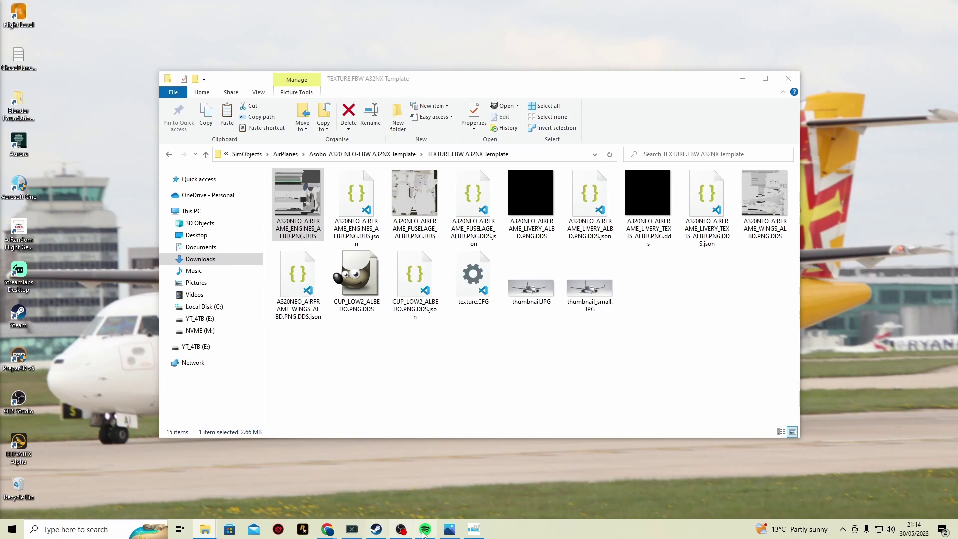
# Apply Scale Layer and fit the overlay layer to the image size.
pyautogui.click(474, 529)
pyautogui.click(103, 18)
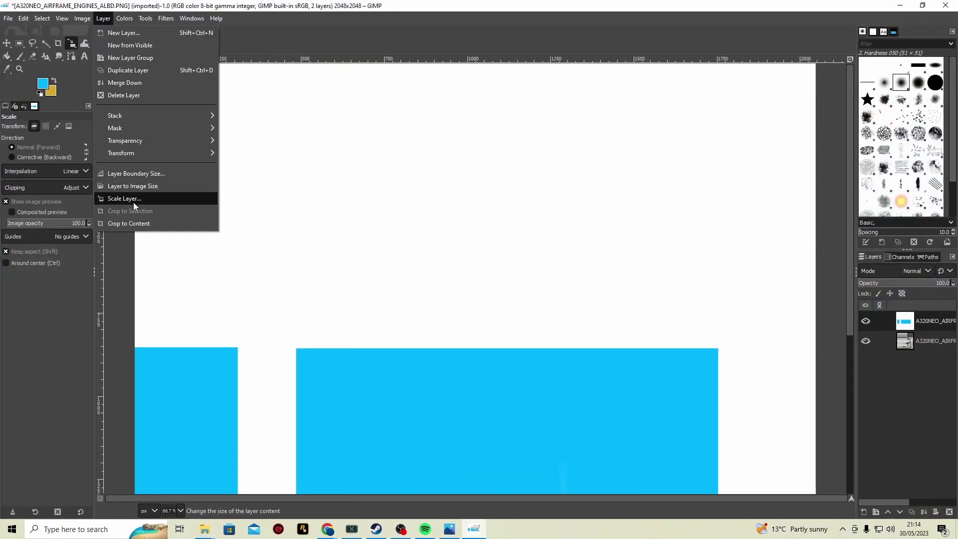
pyautogui.click(132, 198)
pyautogui.click(496, 332)
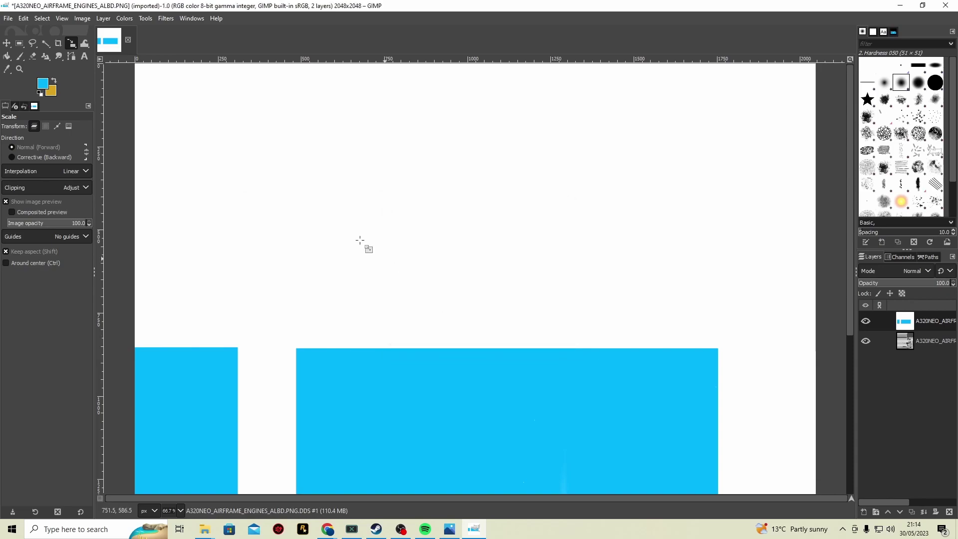
pyautogui.click(103, 18)
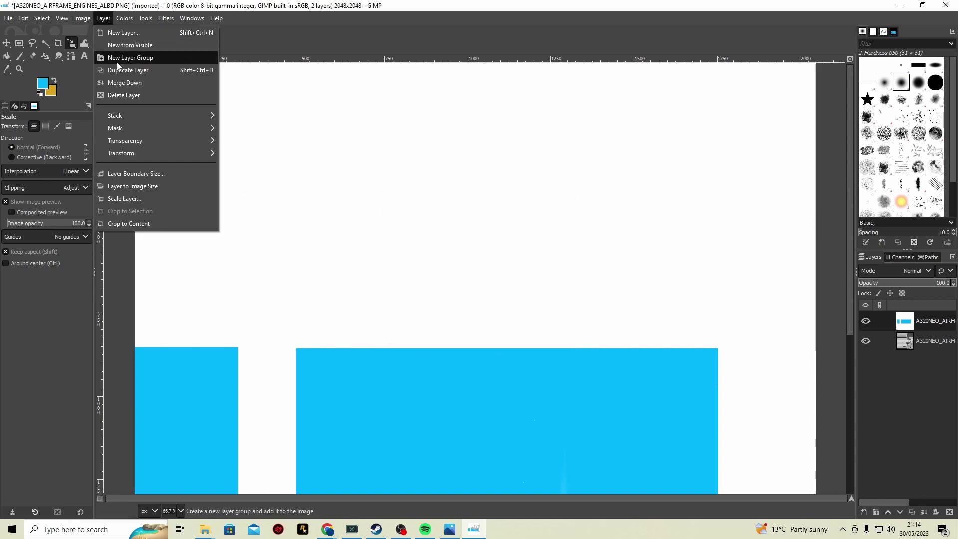
pyautogui.click(123, 188)
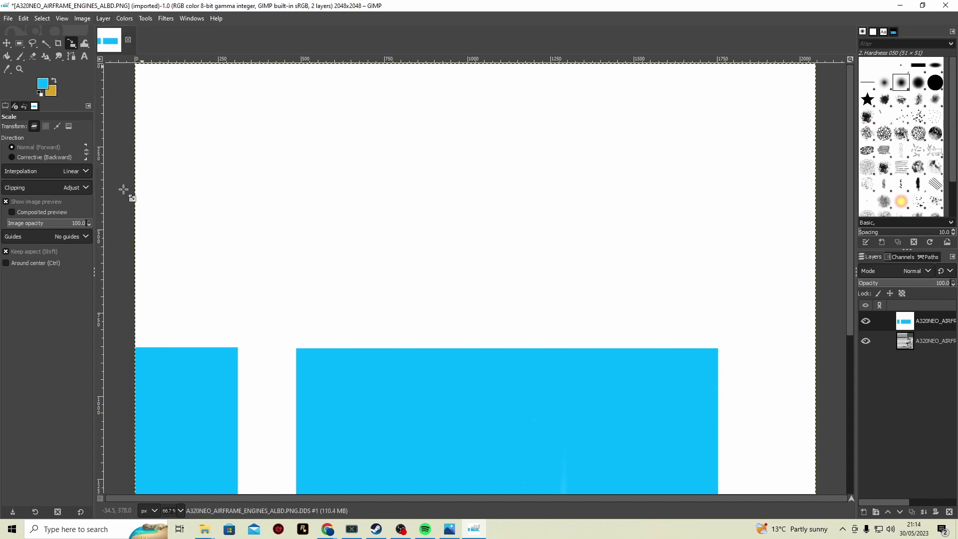
# Scale the overlay layer to 4096 × 4096 with the Scale tool, then quit GIMP.
pyautogui.click(183, 202)
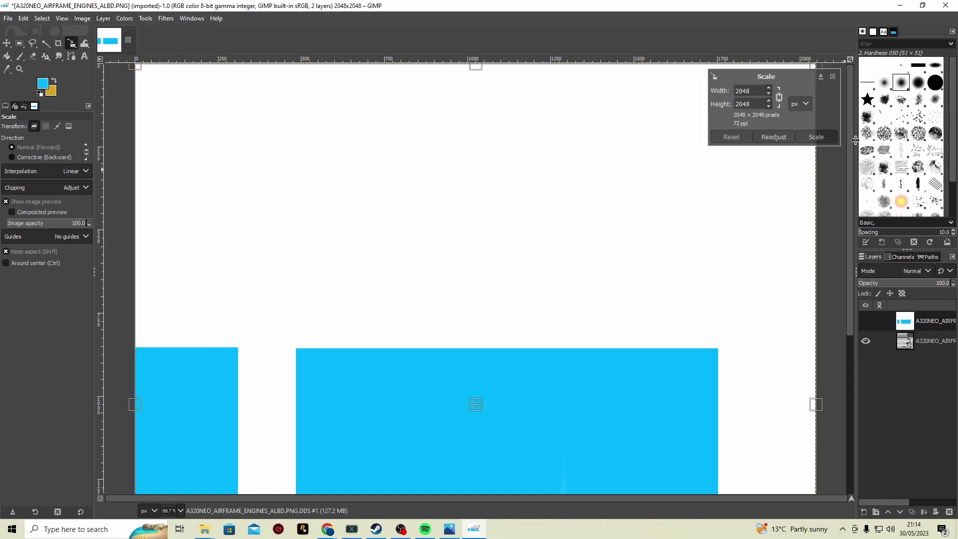
pyautogui.doubleClick(747, 91)
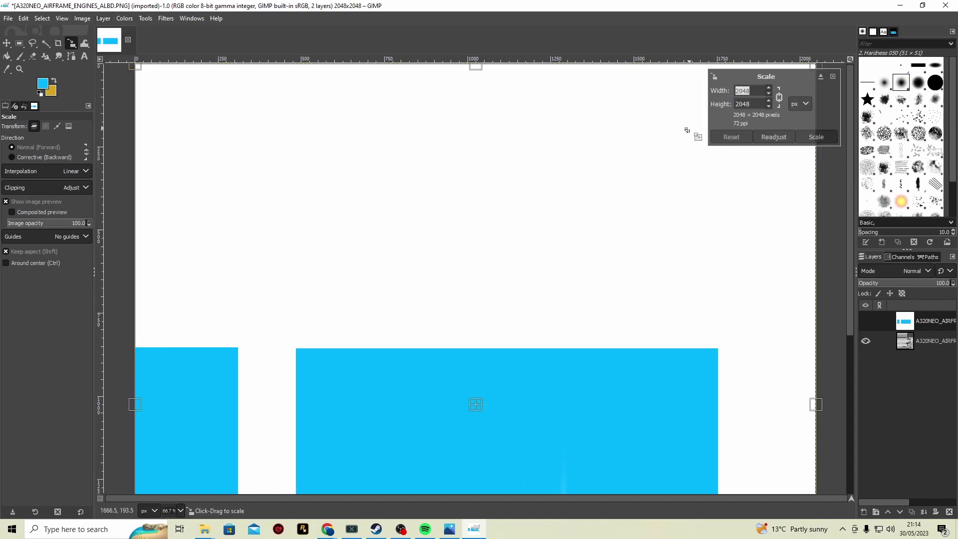
pyautogui.write('4096')
pyautogui.press('Tab')
pyautogui.click(817, 136)
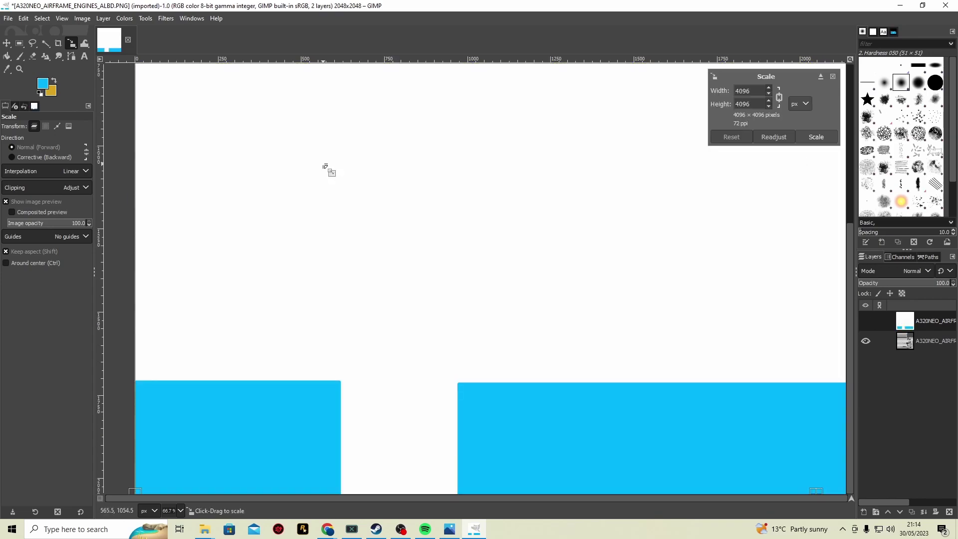
pyautogui.moveTo(325, 168); pyautogui.dragTo(835, 169)
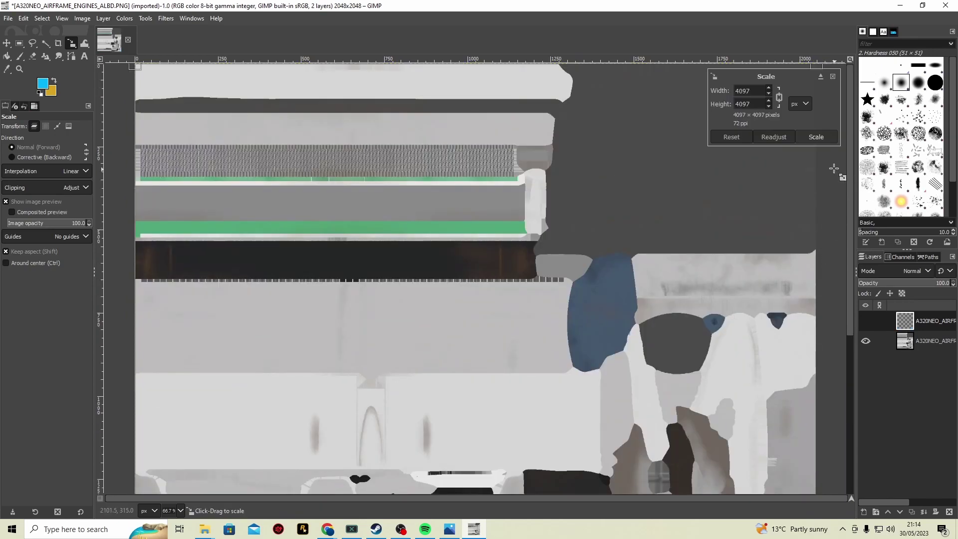
pyautogui.click(866, 321)
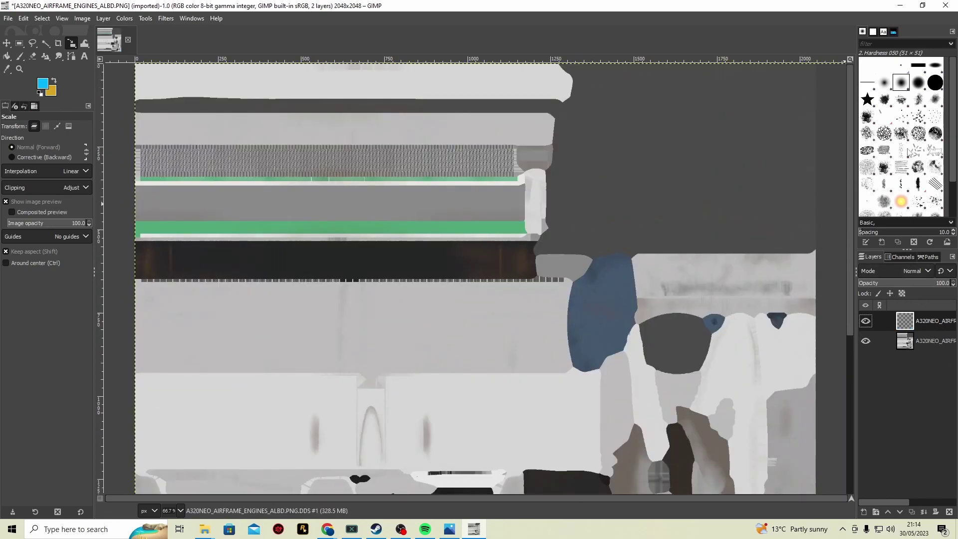
pyautogui.click(946, 6)
# Discard changes, reopen the engines DDS, and scale the image to 4096 × 4096.
pyautogui.click(195, 199)
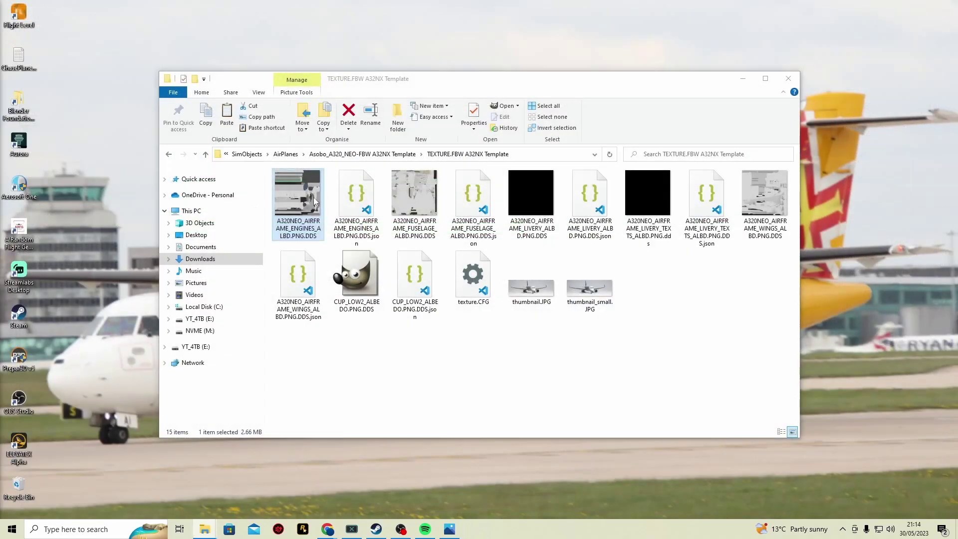
pyautogui.doubleClick(315, 200)
pyautogui.click(277, 163)
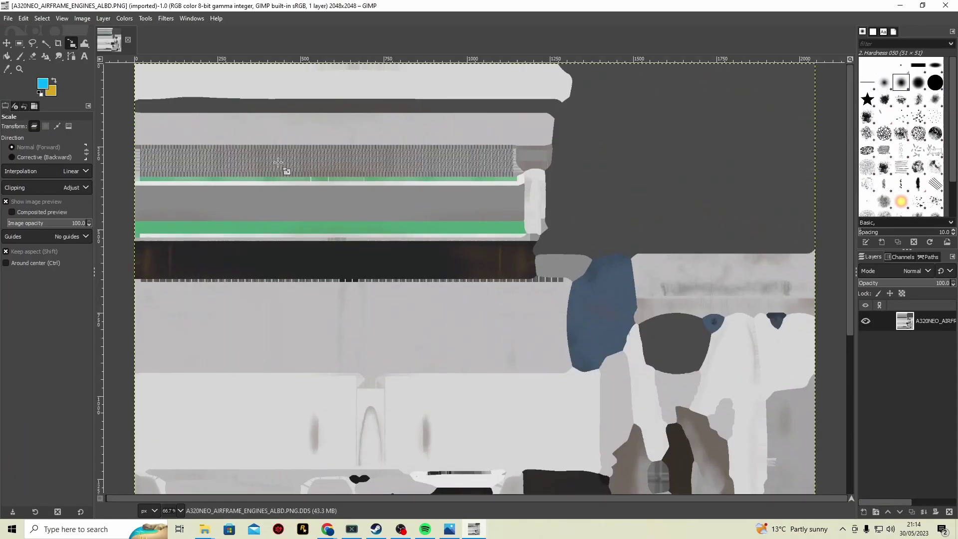
pyautogui.click(103, 18)
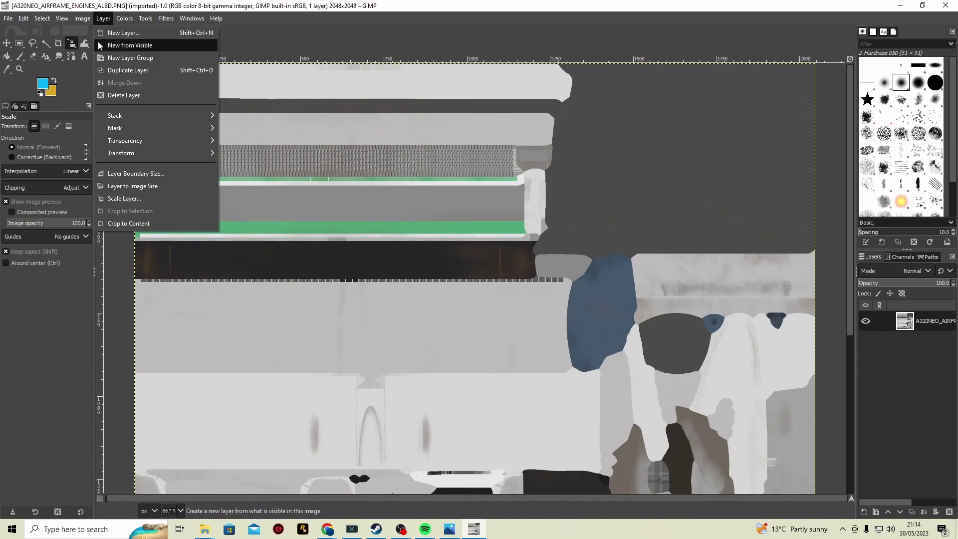
pyautogui.click(82, 18)
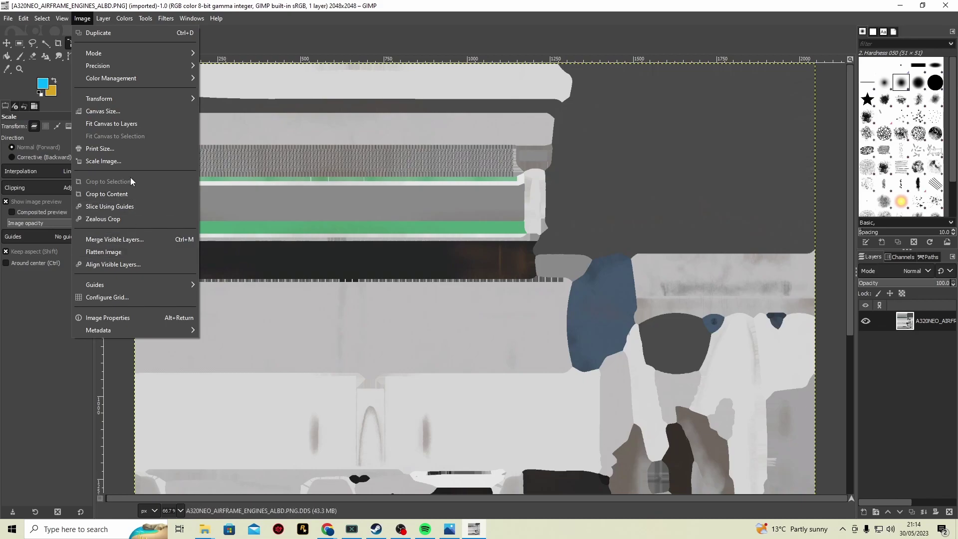
pyautogui.click(130, 160)
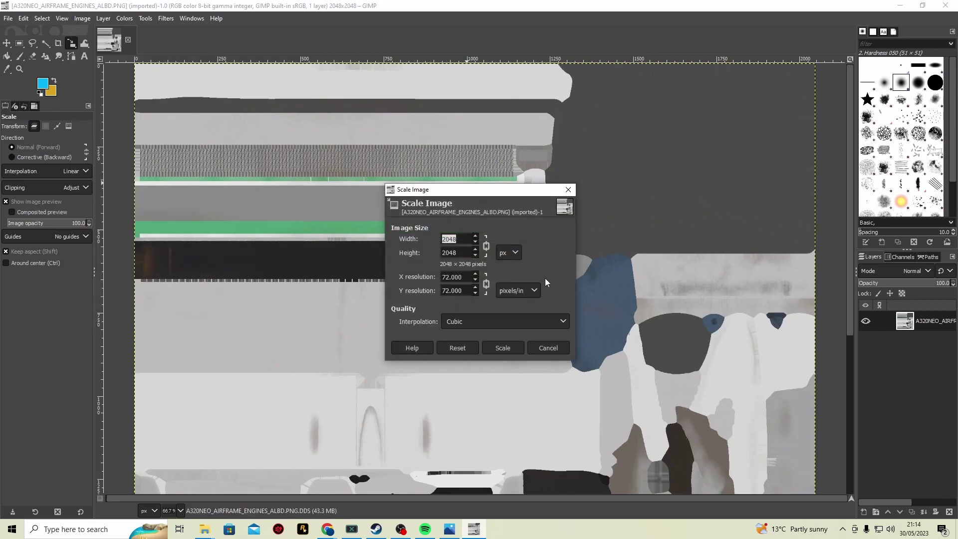
pyautogui.write('4096')
pyautogui.click(518, 348)
pyautogui.click(519, 331)
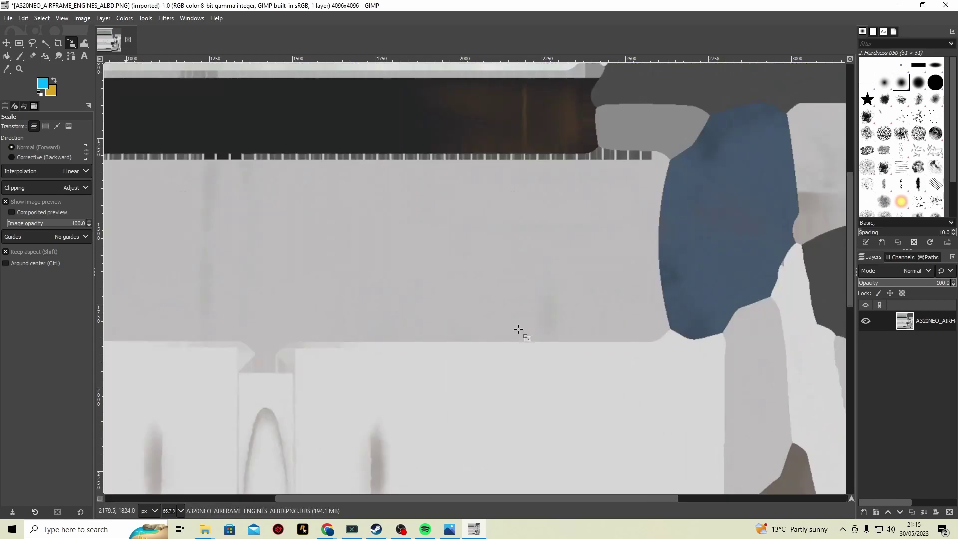
# Scale the engines texture layer to 4096 px.
pyautogui.click(101, 19)
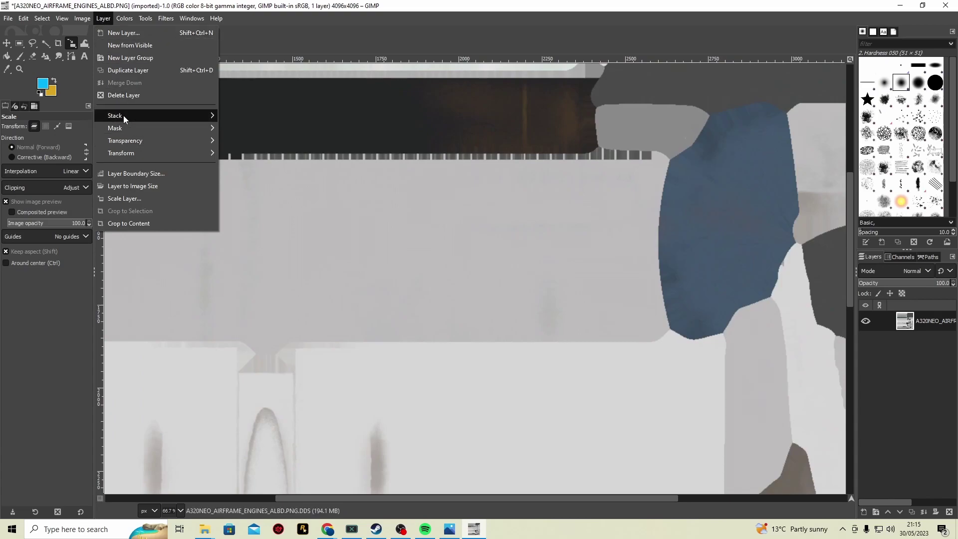
pyautogui.click(152, 200)
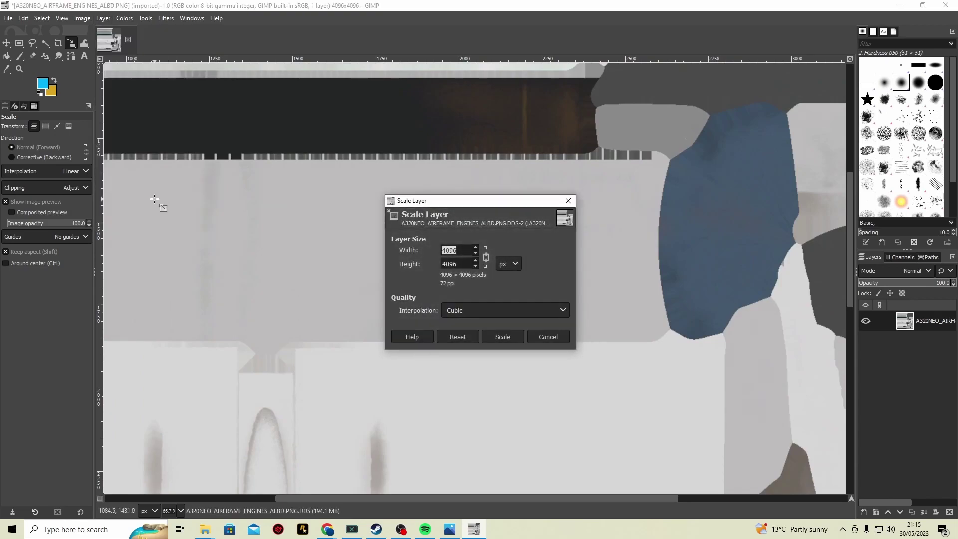
pyautogui.click(501, 338)
pyautogui.scroll(5, 784, 300)
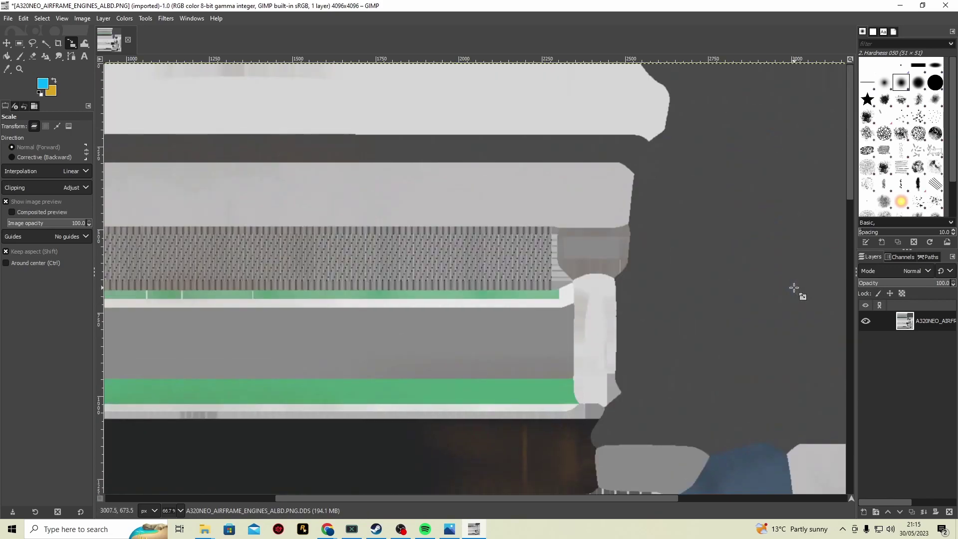
pyautogui.scroll(-3, 795, 288)
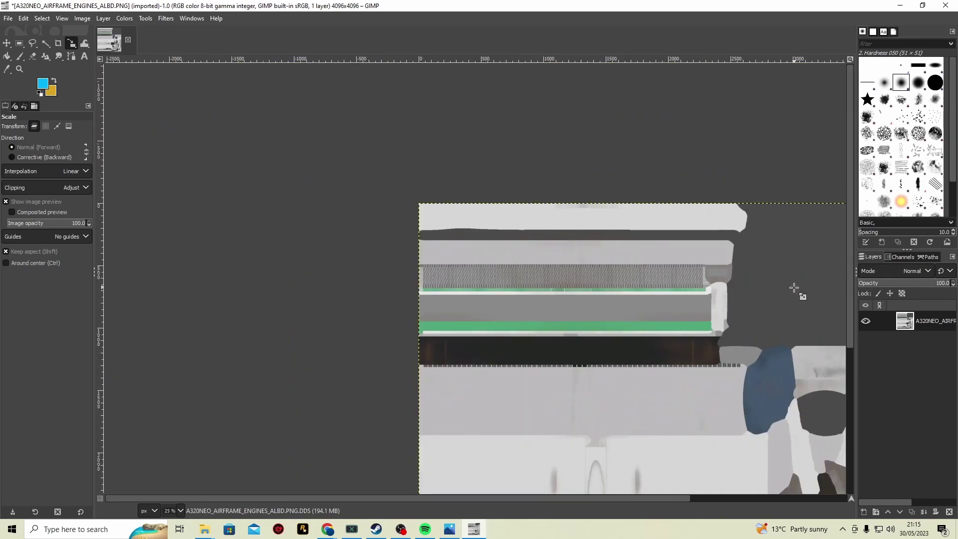
pyautogui.hscroll(5, 478, 498)
pyautogui.scroll(-3, 249, 249)
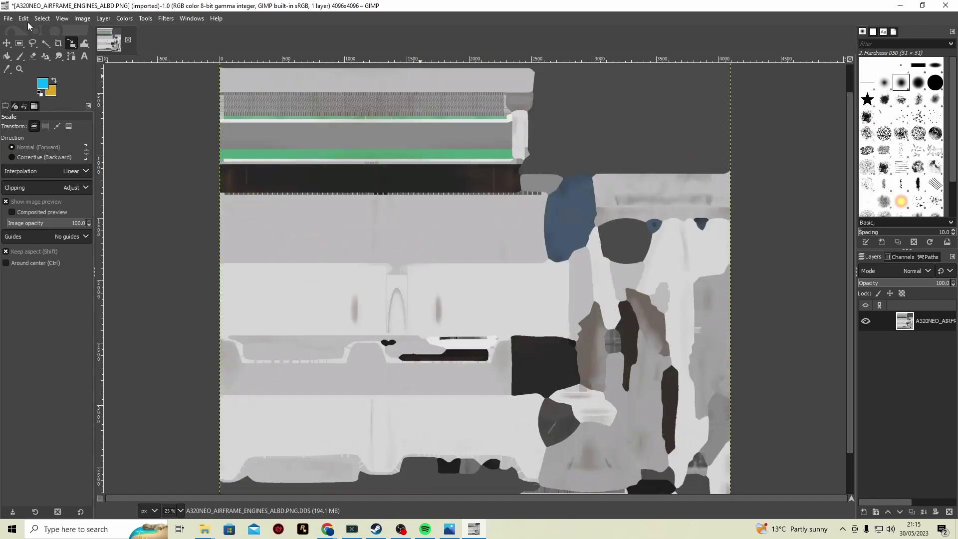
# Add the Episode_7_ ENGINES DDS overlay as a new layer.
pyautogui.click(8, 18)
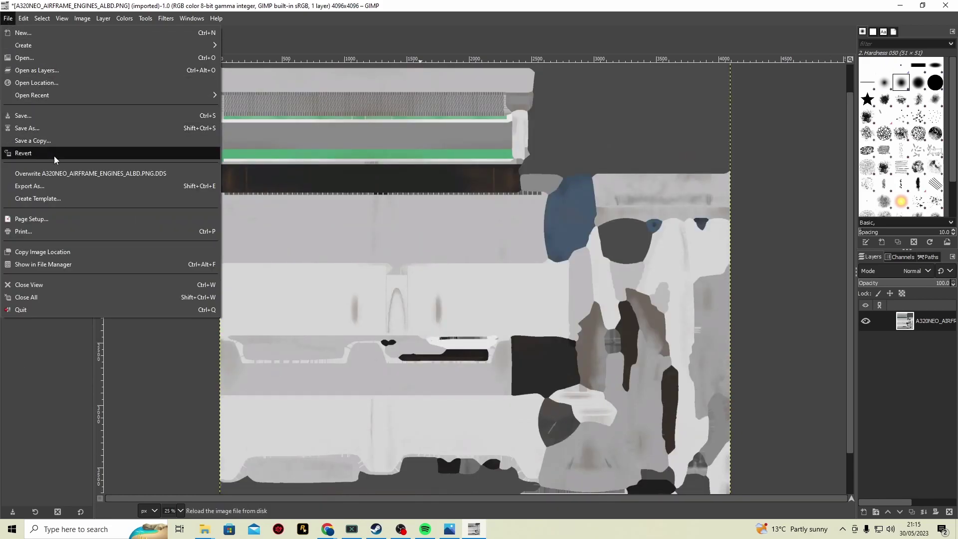
pyautogui.click(36, 70)
pyautogui.click(192, 52)
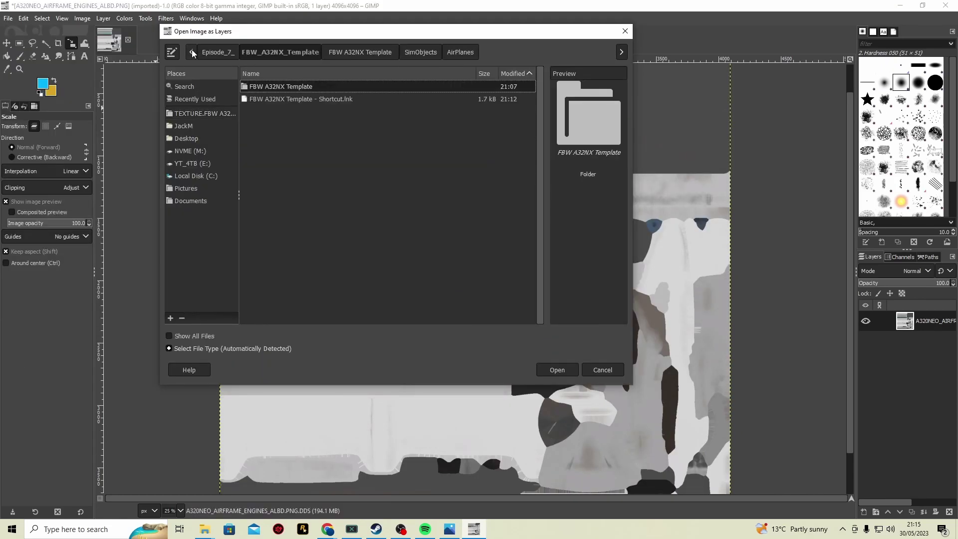
pyautogui.click(218, 52)
pyautogui.click(319, 111)
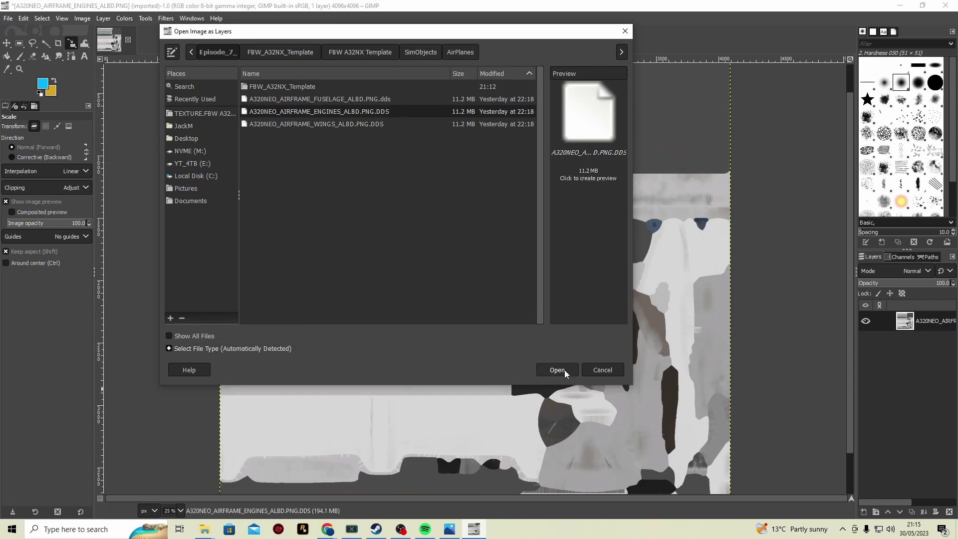
pyautogui.click(565, 370)
# Try Multiply blend on the overlay, undo it, and overwrite the original engines DDS.
pyautogui.press('Return')
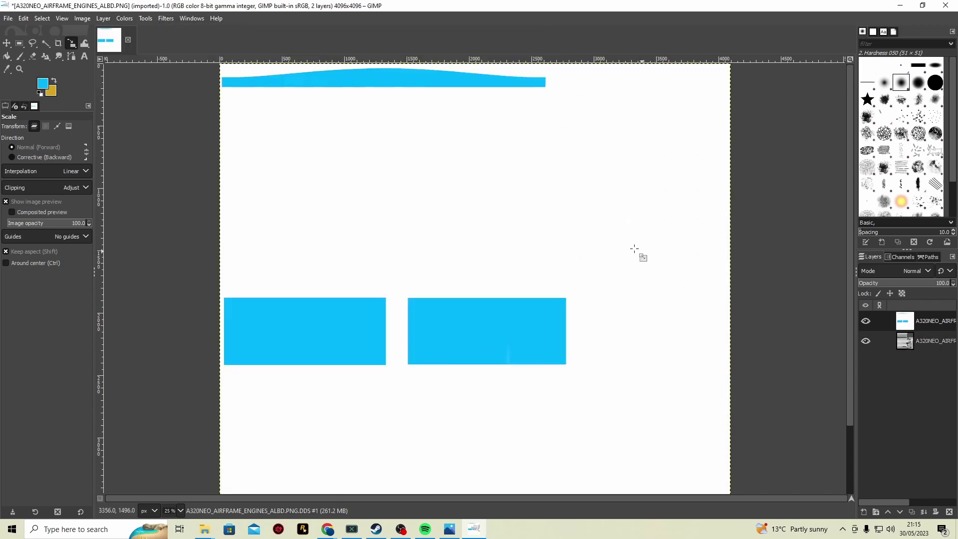
pyautogui.click(923, 272)
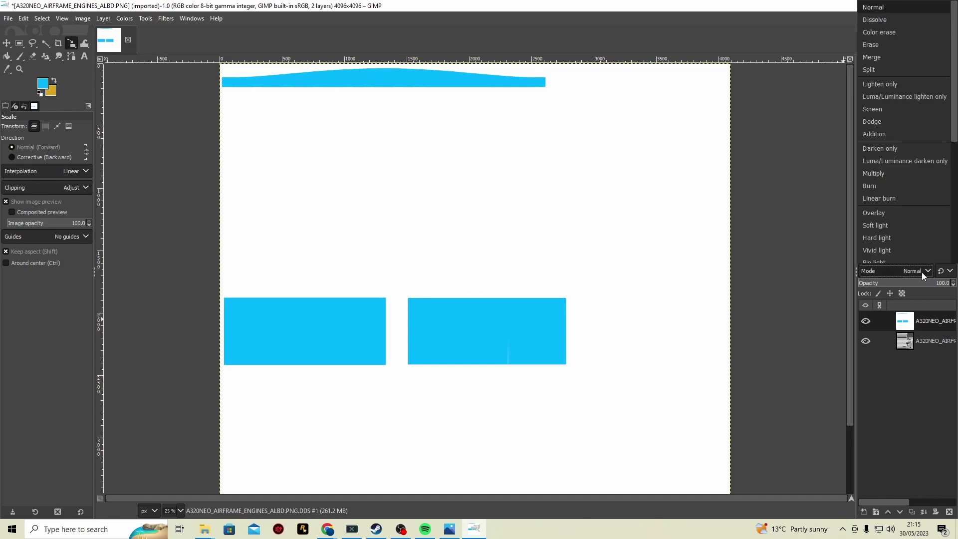
pyautogui.click(889, 173)
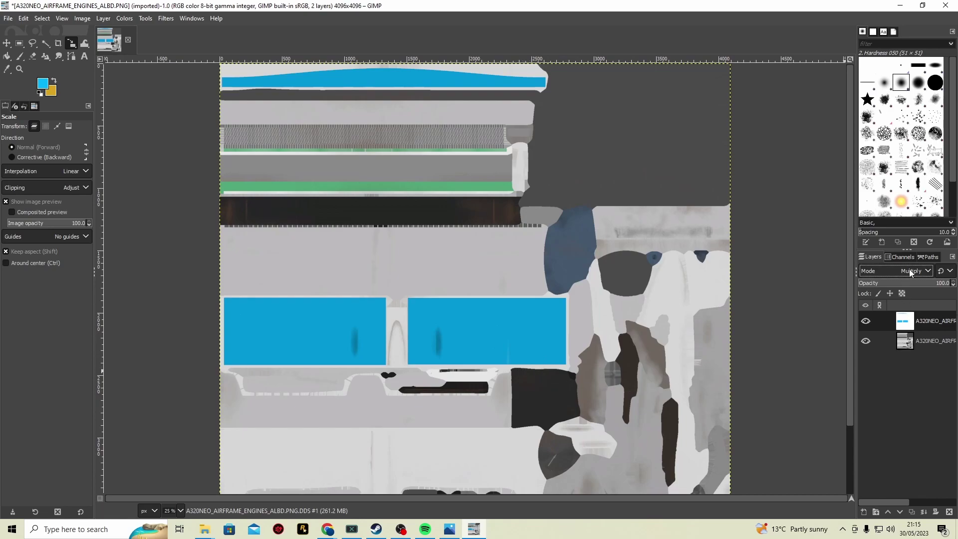
pyautogui.hotkey('ctrl', 'z')
pyautogui.click(8, 20)
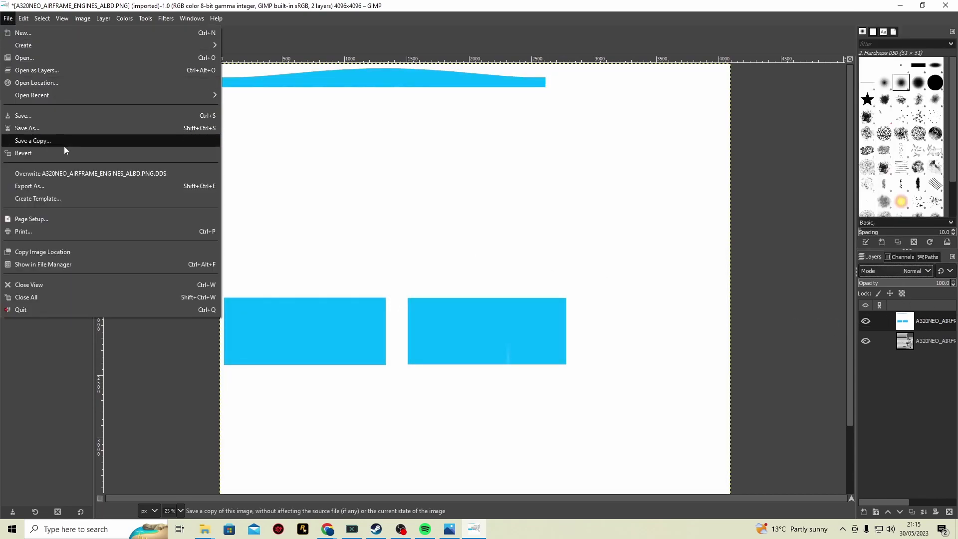
pyautogui.click(68, 175)
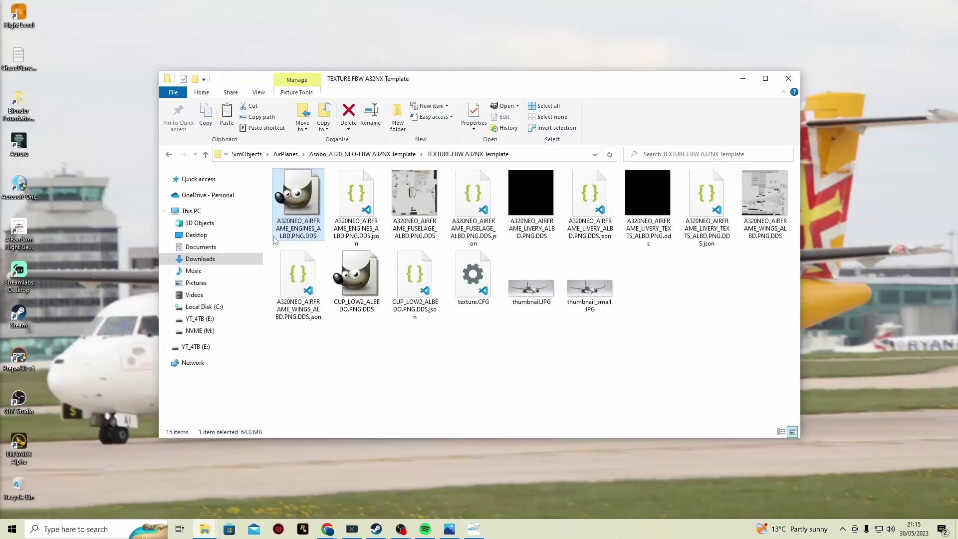
# Load the FUSELAGE albedo DDS in GIMP.
pyautogui.click(427, 206)
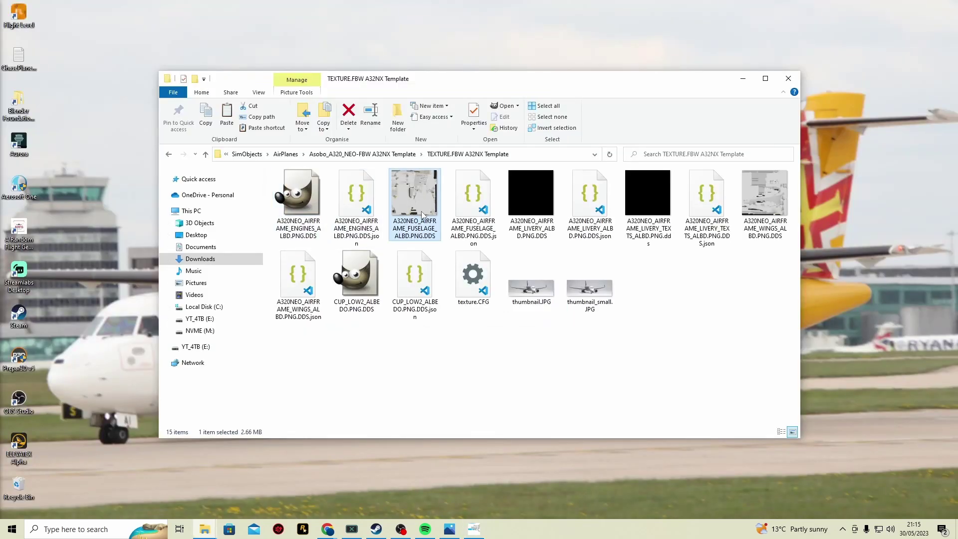
pyautogui.doubleClick(422, 214)
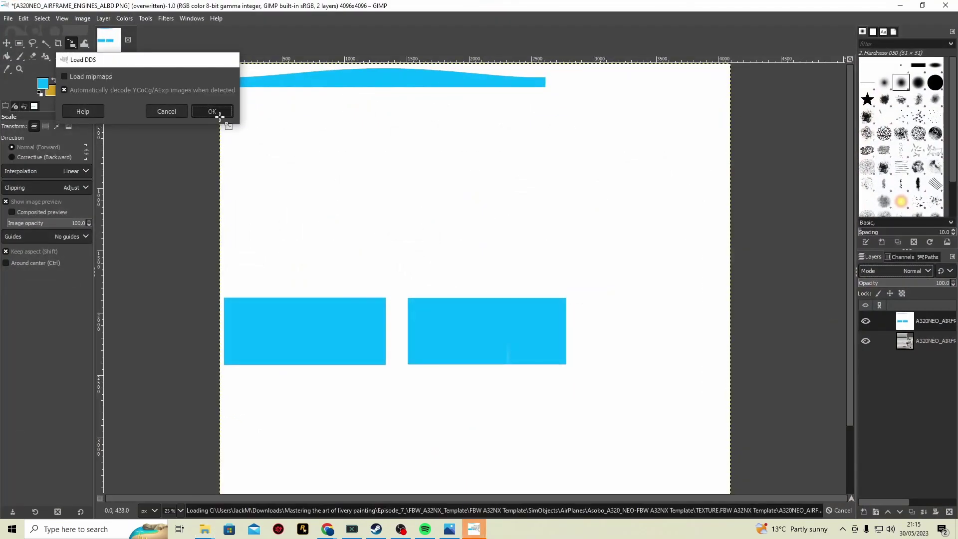
pyautogui.click(213, 111)
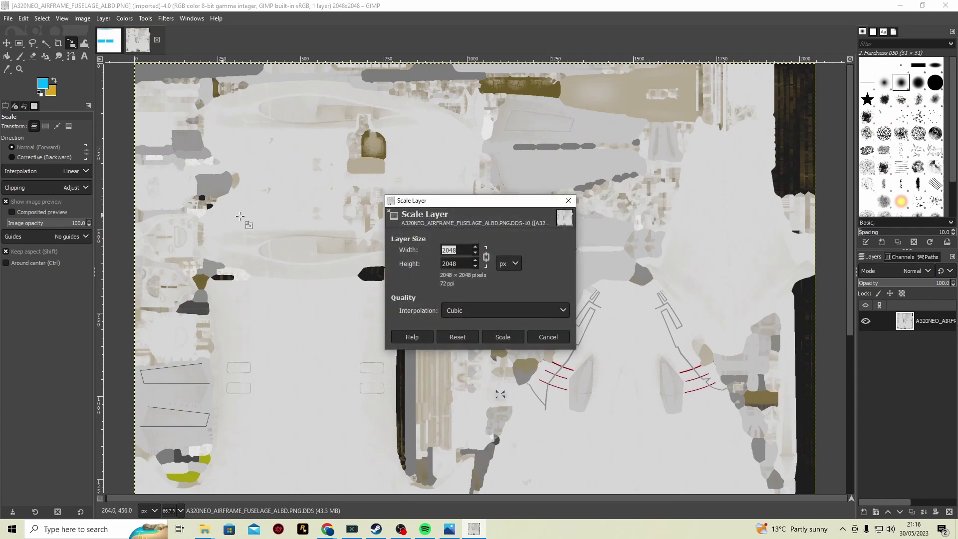
# Scale the fuselage image to 4096 × 4096.
pyautogui.click(569, 201)
pyautogui.click(83, 18)
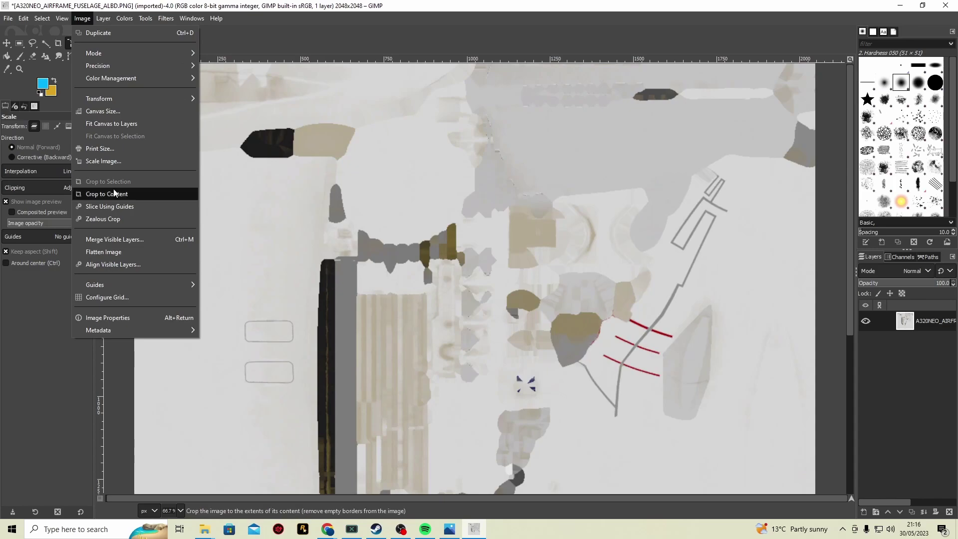
pyautogui.click(121, 161)
pyautogui.write('40')
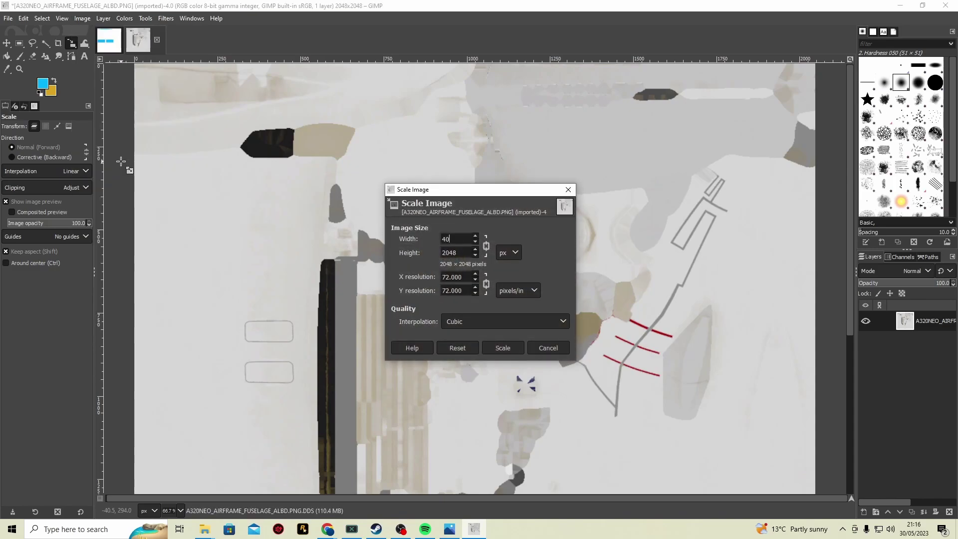
pyautogui.write('96')
pyautogui.click(521, 349)
pyautogui.click(517, 329)
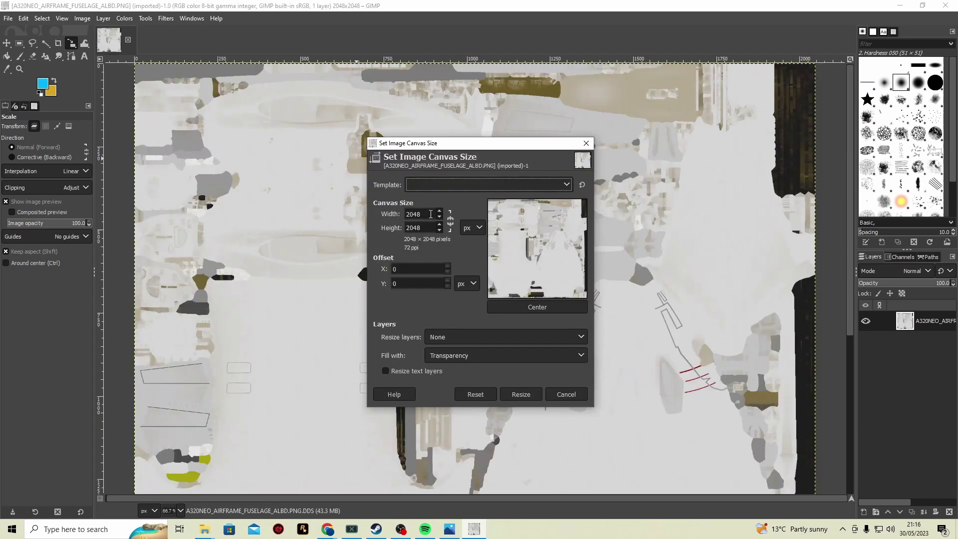
# Resize the fuselage canvas to 4096 × 4096.
pyautogui.doubleClick(431, 214)
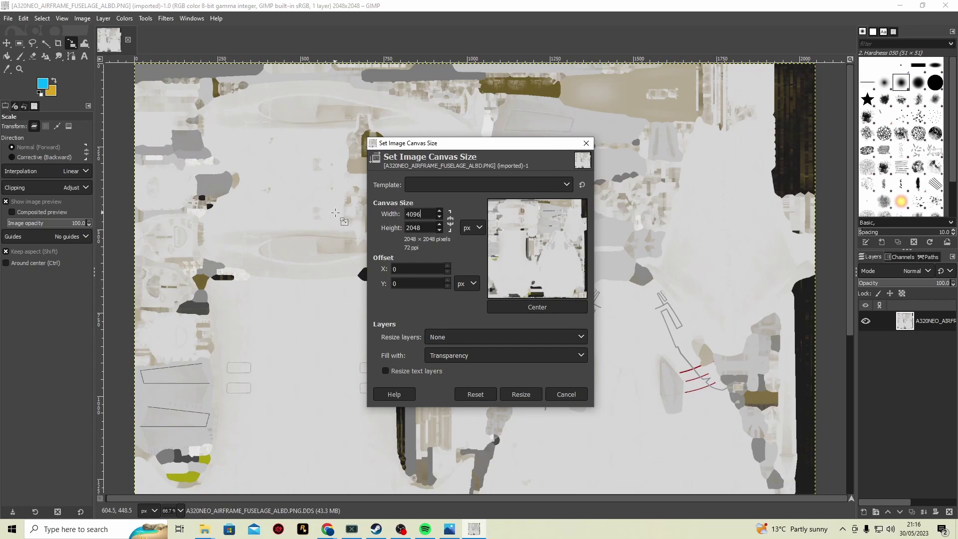
pyautogui.click(422, 228)
pyautogui.write('4096')
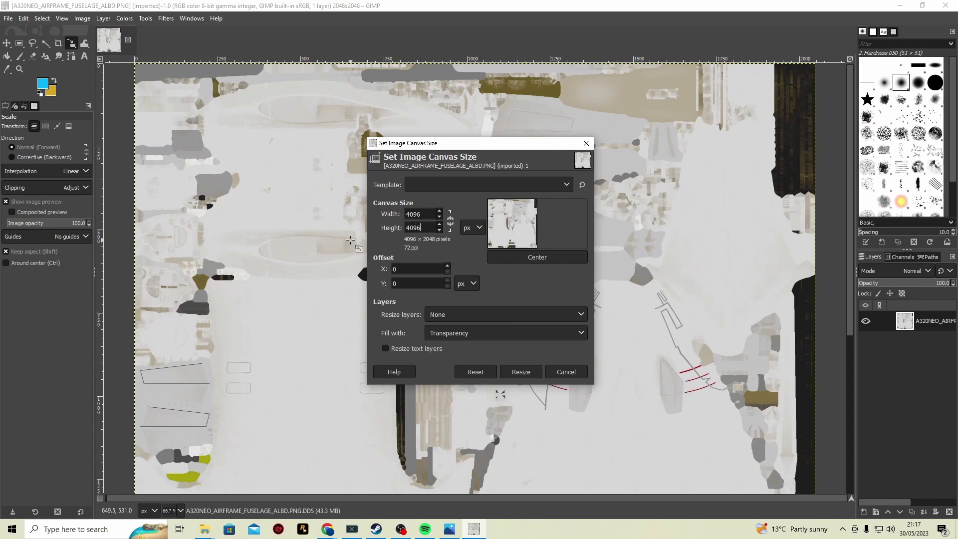
pyautogui.click(521, 372)
pyautogui.write('4096')
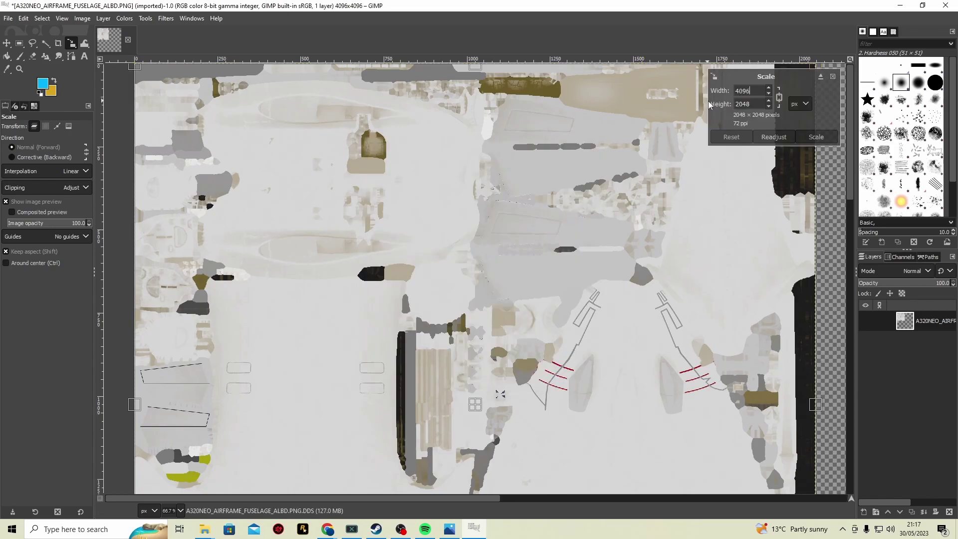
# Stretch the fuselage layer to 4096 × 4096 to fill the canvas.
pyautogui.doubleClick(753, 105)
pyautogui.write('4096')
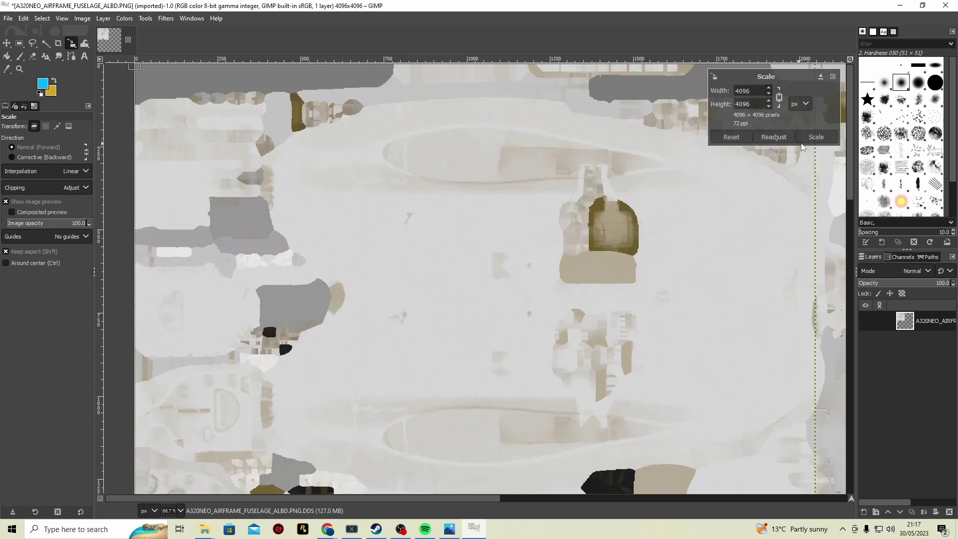
pyautogui.click(821, 140)
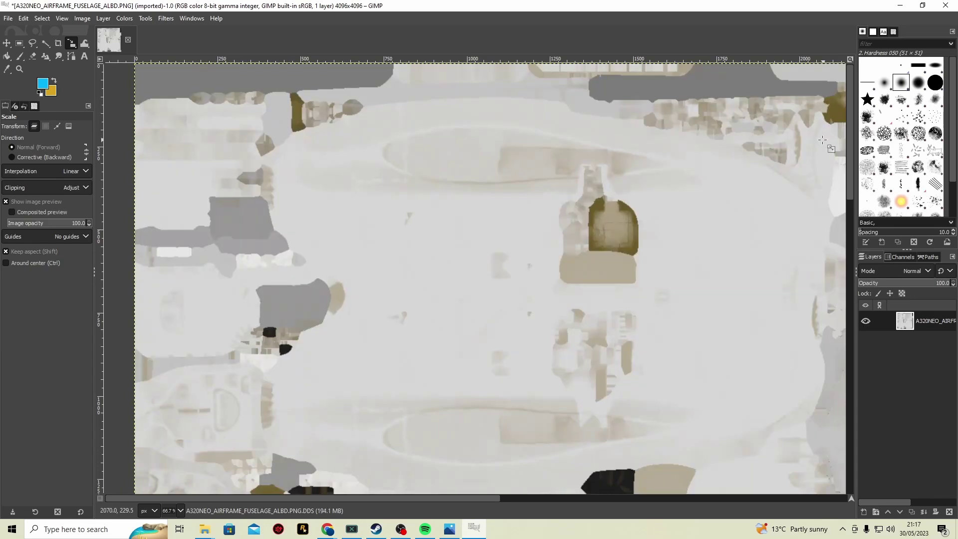
pyautogui.scroll(-3, 495, 312)
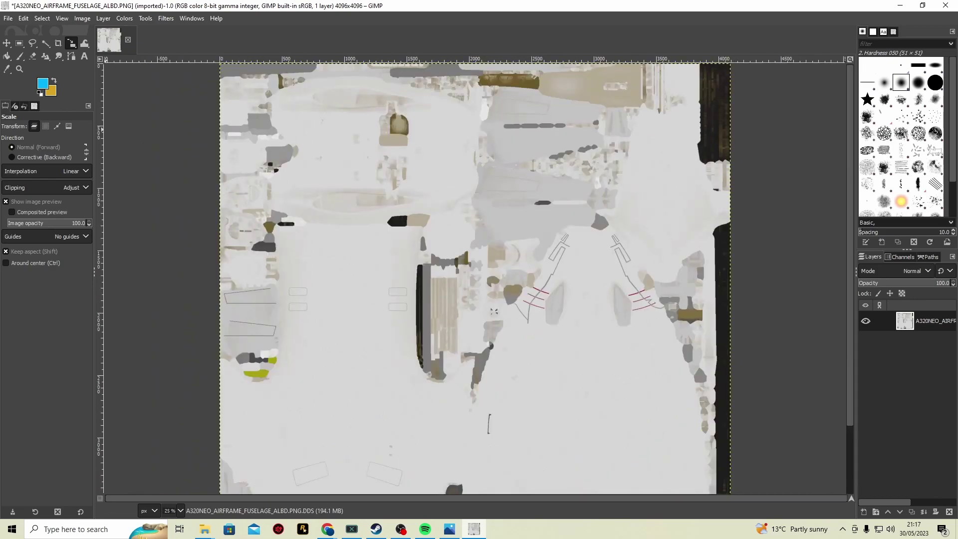
pyautogui.click(23, 18)
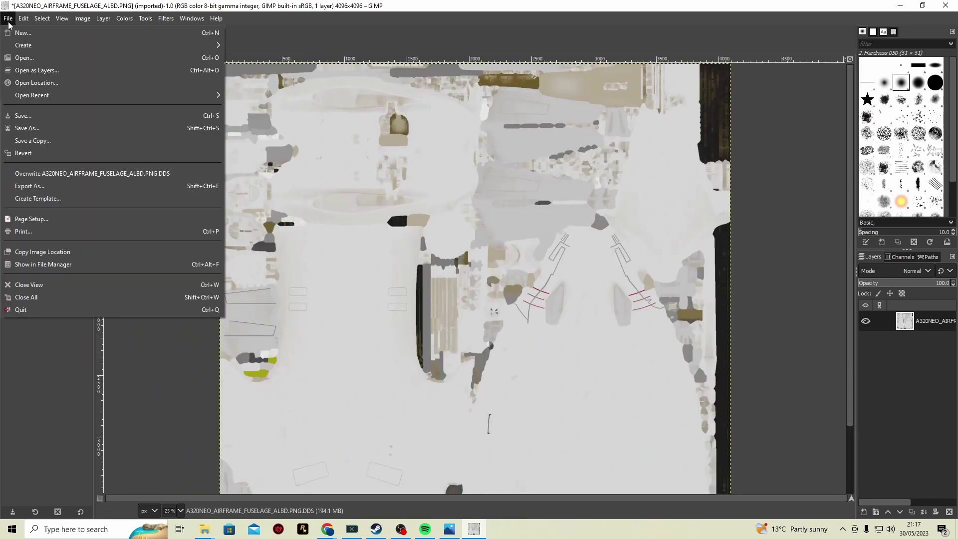
# Load the fuselage livery DDS from the livery textures folder as a new layer.
pyautogui.click(41, 68)
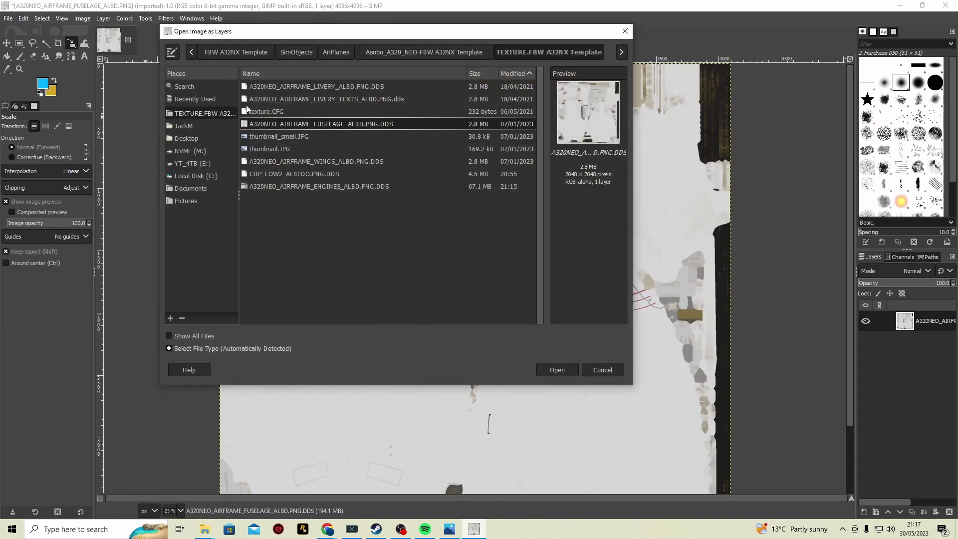
pyautogui.click(191, 53)
pyautogui.click(191, 53)
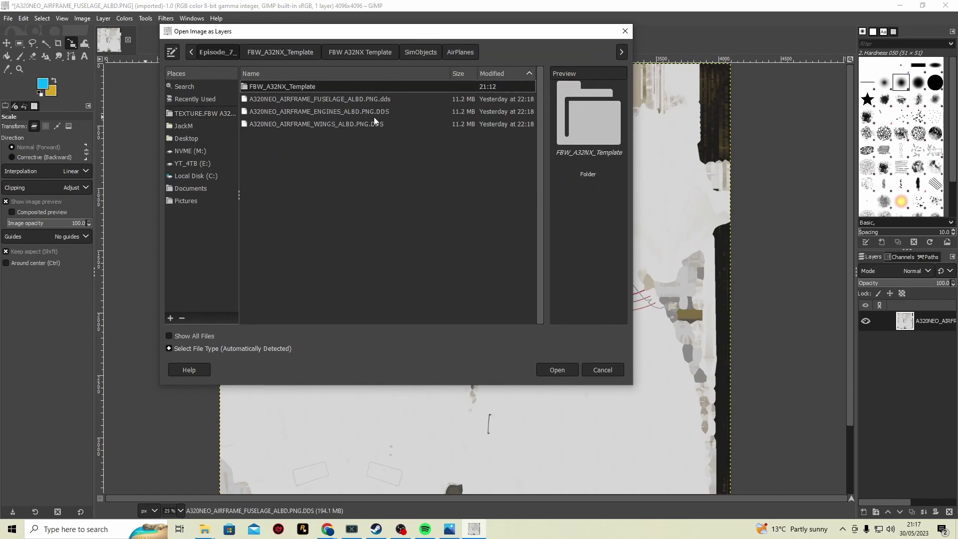
pyautogui.click(380, 99)
pyautogui.click(556, 370)
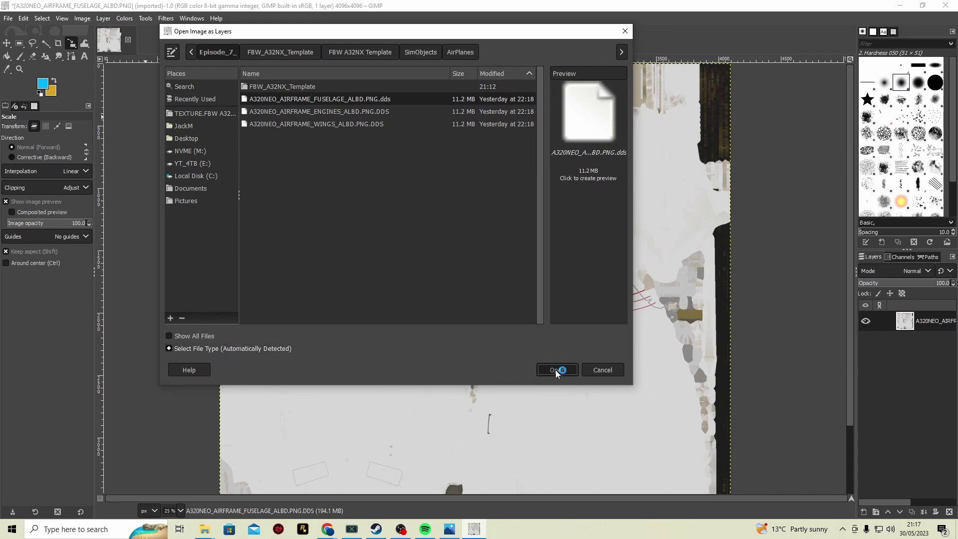
pyautogui.click(224, 128)
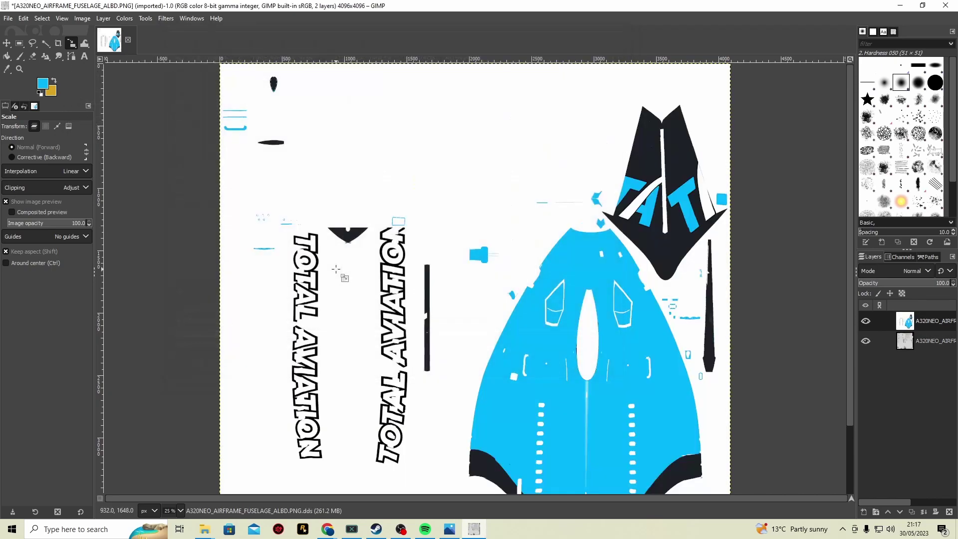
# Try Multiply on the livery layer, return it to Normal, and overwrite the fuselage DDS.
pyautogui.click(911, 271)
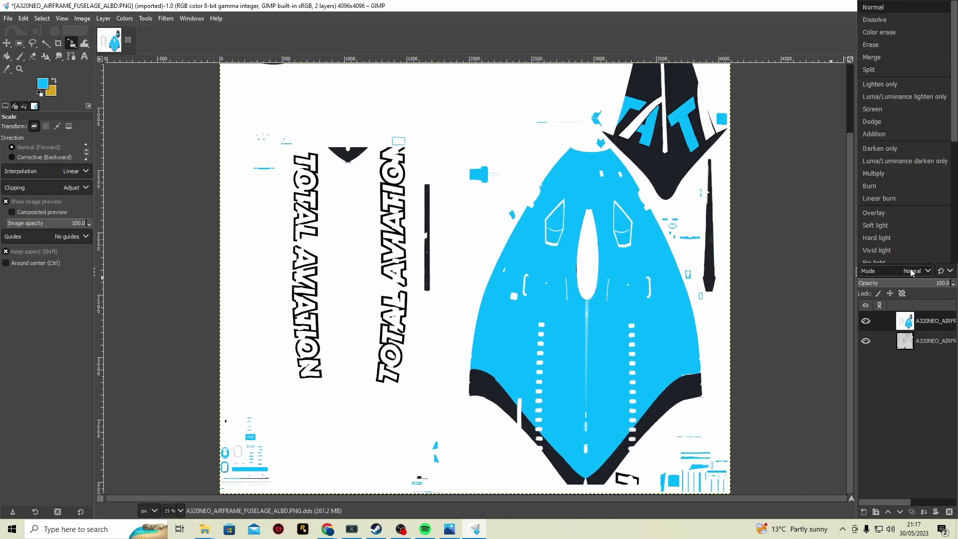
pyautogui.click(884, 173)
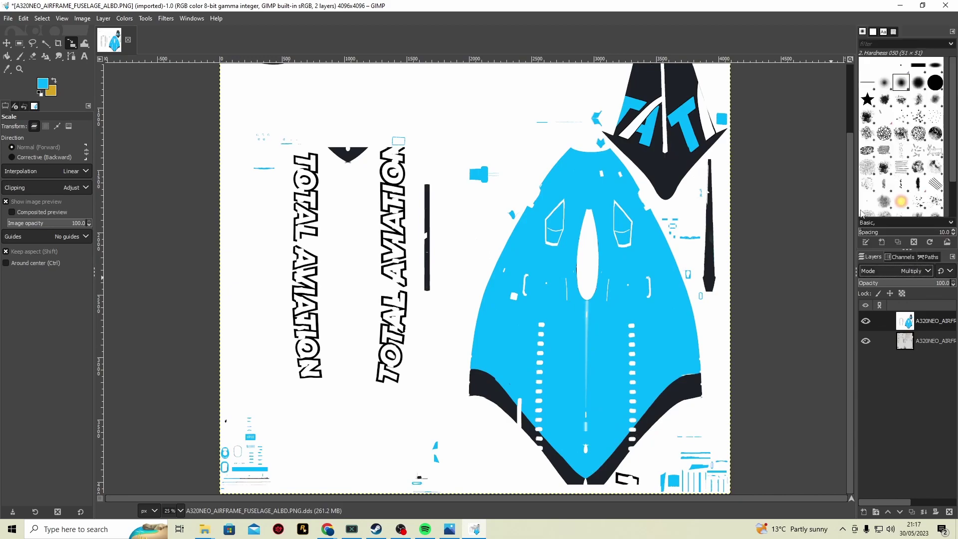
pyautogui.click(914, 271)
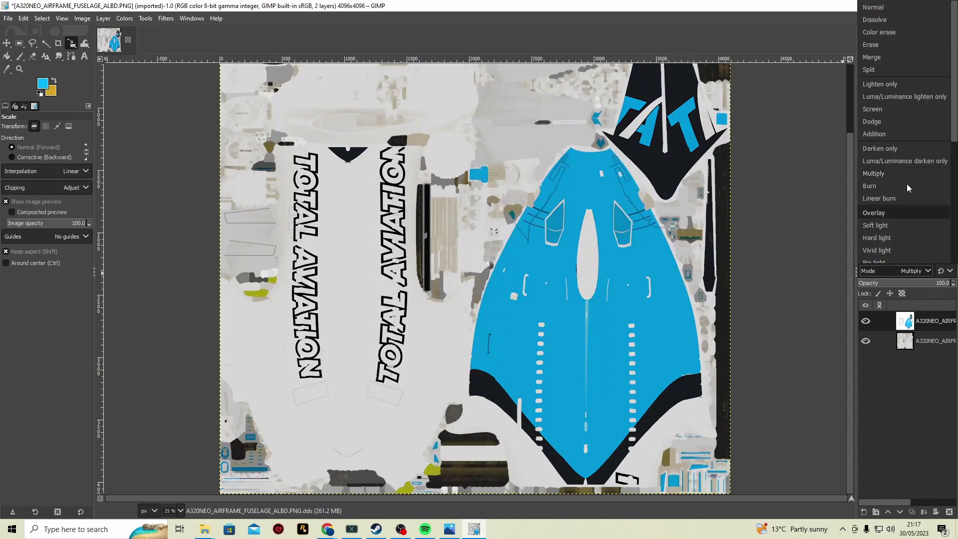
pyautogui.click(874, 7)
pyautogui.click(8, 18)
pyautogui.click(65, 179)
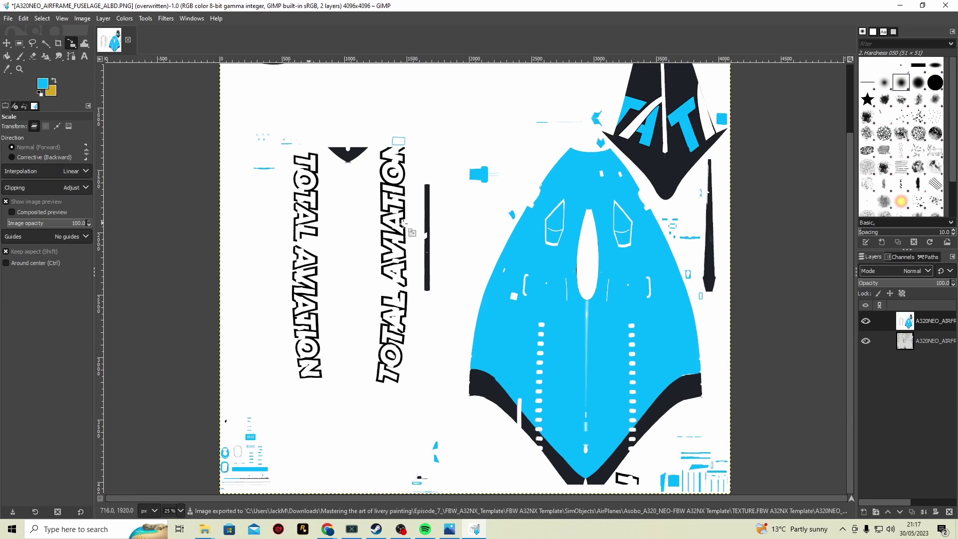
# Quit GIMP without saving, open the 2048 px wings texture, and enter canvas width 4096.
pyautogui.hotkey('ctrl', 'q')
pyautogui.click(201, 216)
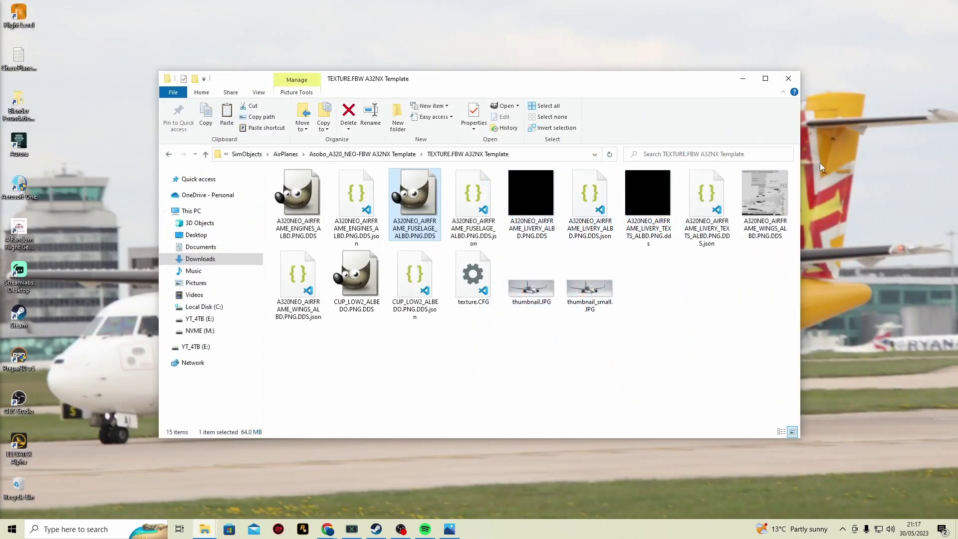
pyautogui.doubleClick(771, 217)
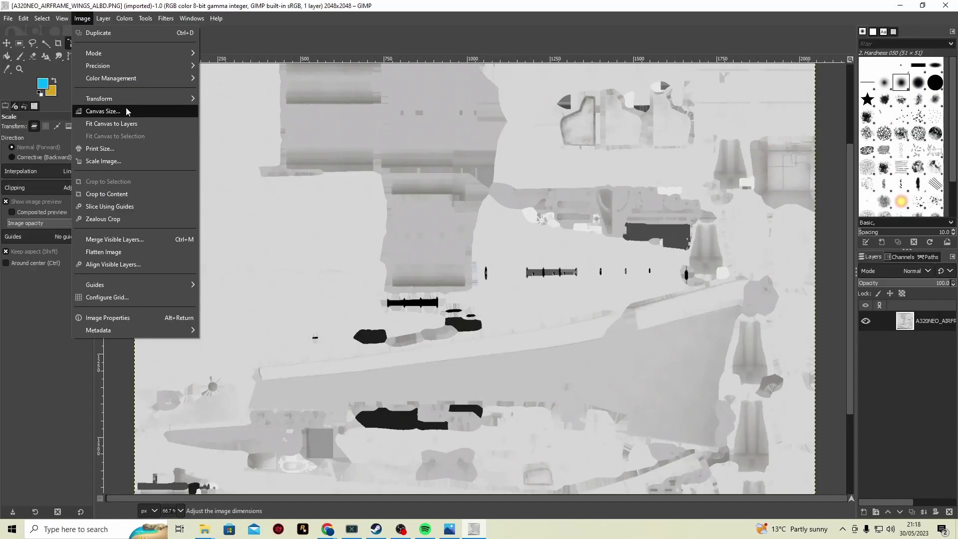
pyautogui.click(129, 108)
pyautogui.moveTo(424, 215); pyautogui.dragTo(341, 211)
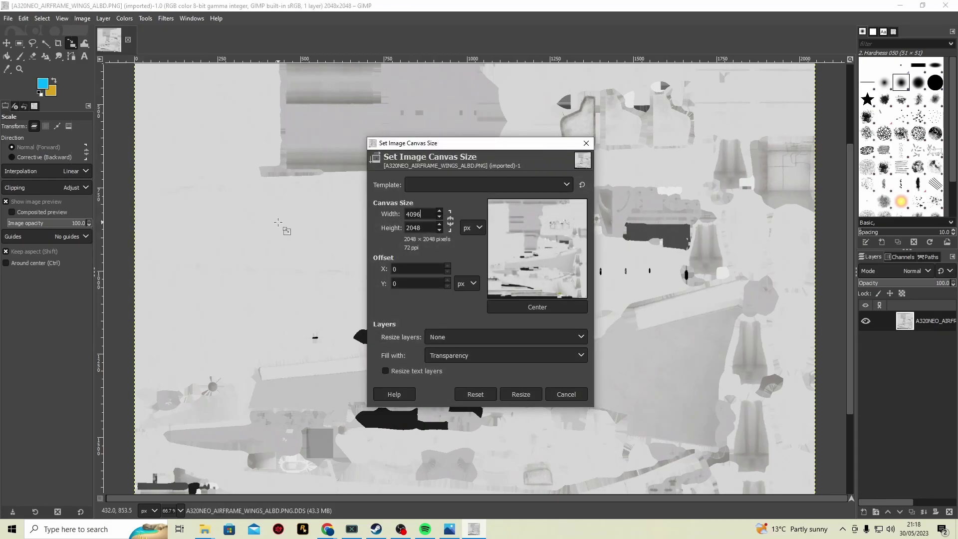
# Resize the wings texture canvas to 4096 × 4096 pixels.
pyautogui.click(427, 226)
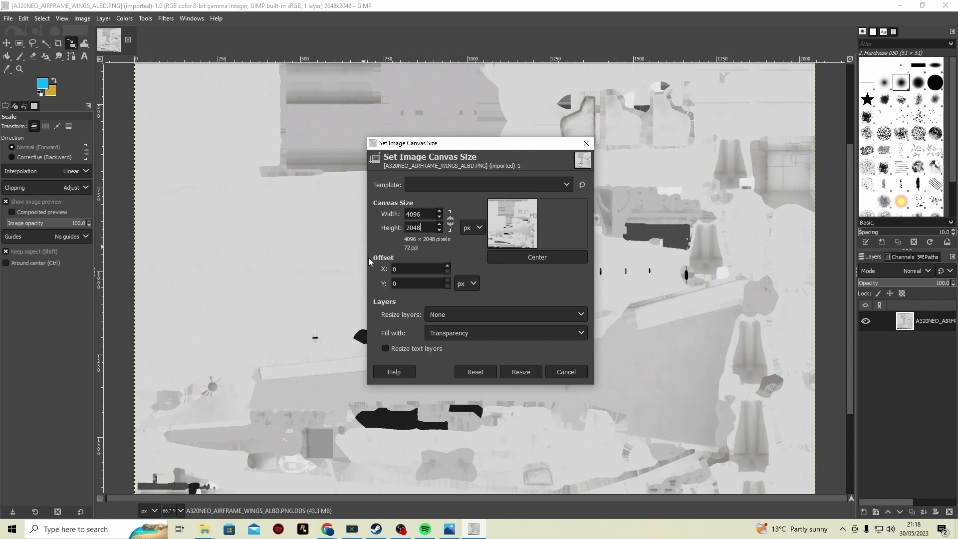
pyautogui.hotkey('ctrl', 'a')
pyautogui.write('4096')
pyautogui.click(537, 373)
pyautogui.click(521, 394)
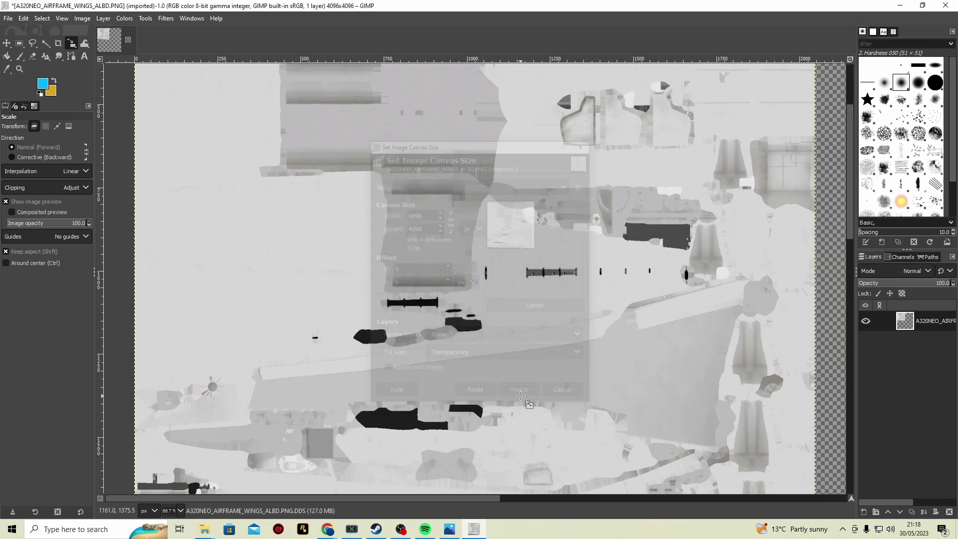
# Scale the wings layer from 2048 to 4096 × 4096 to fill the canvas.
pyautogui.click(82, 19)
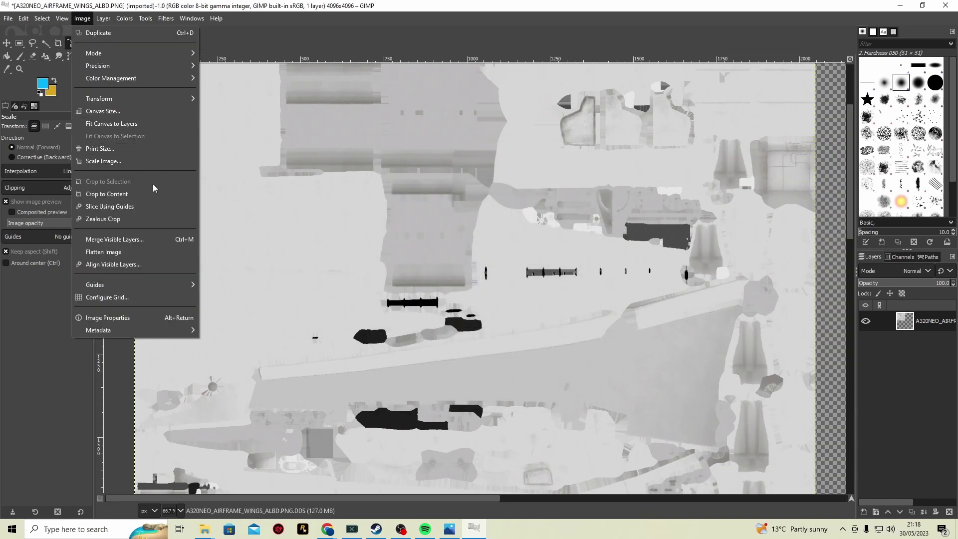
pyautogui.click(103, 160)
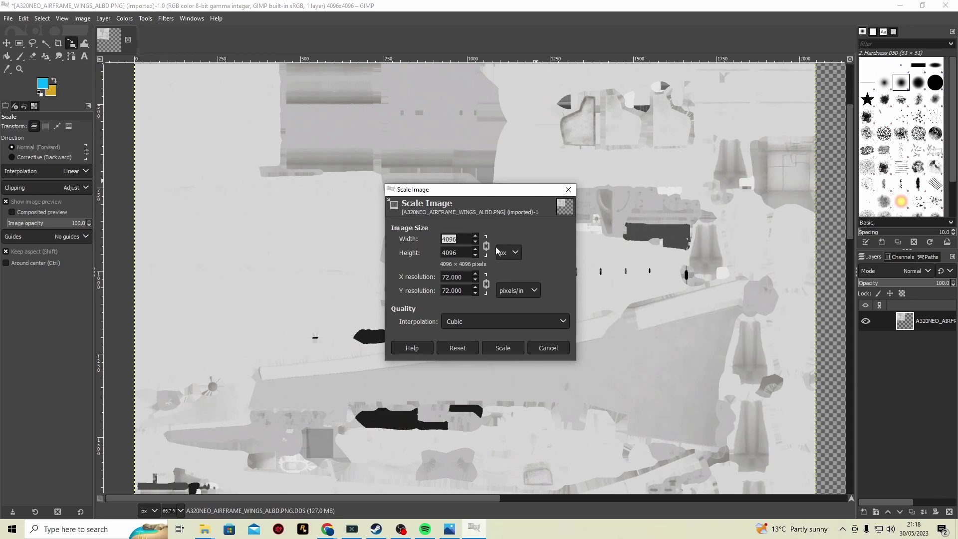
pyautogui.click(503, 348)
pyautogui.click(564, 279)
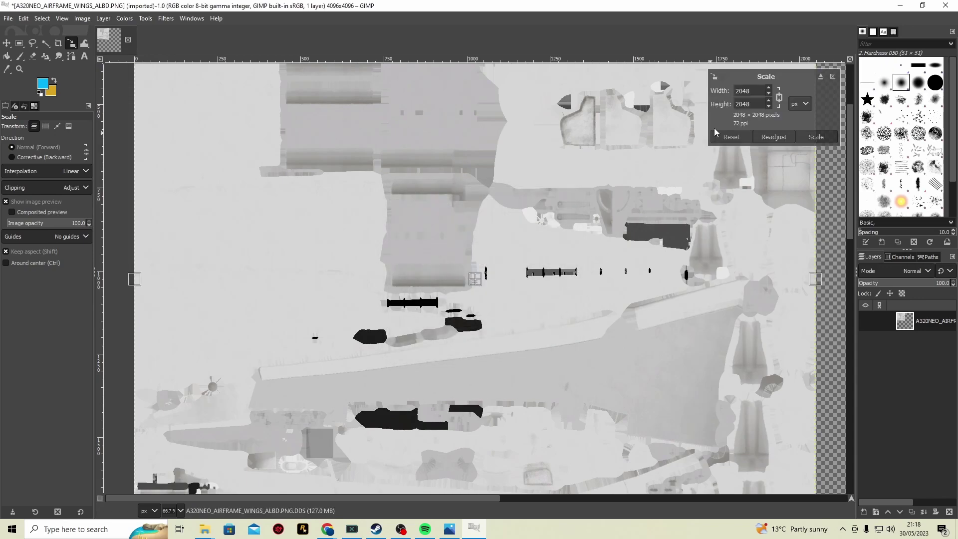
pyautogui.doubleClick(758, 88)
pyautogui.write('4096')
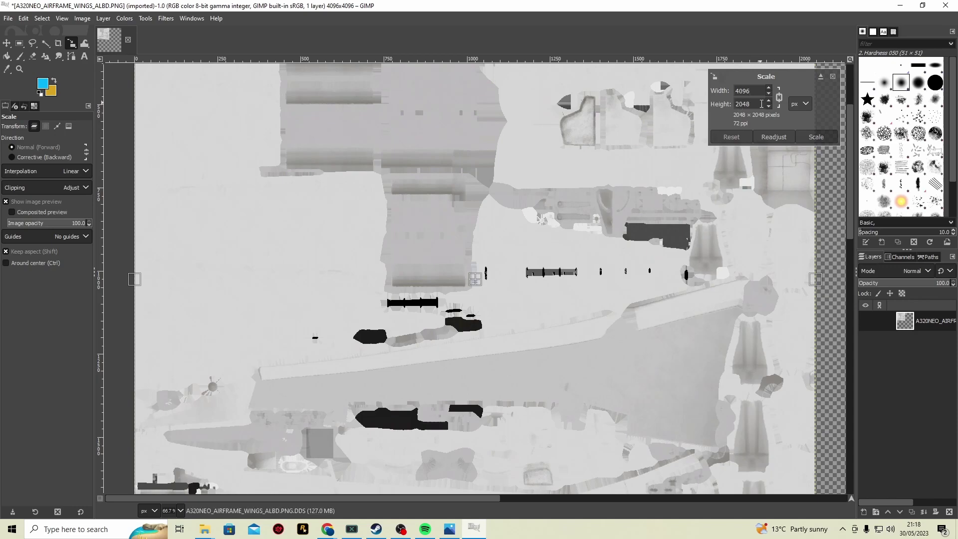
pyautogui.press('Tab')
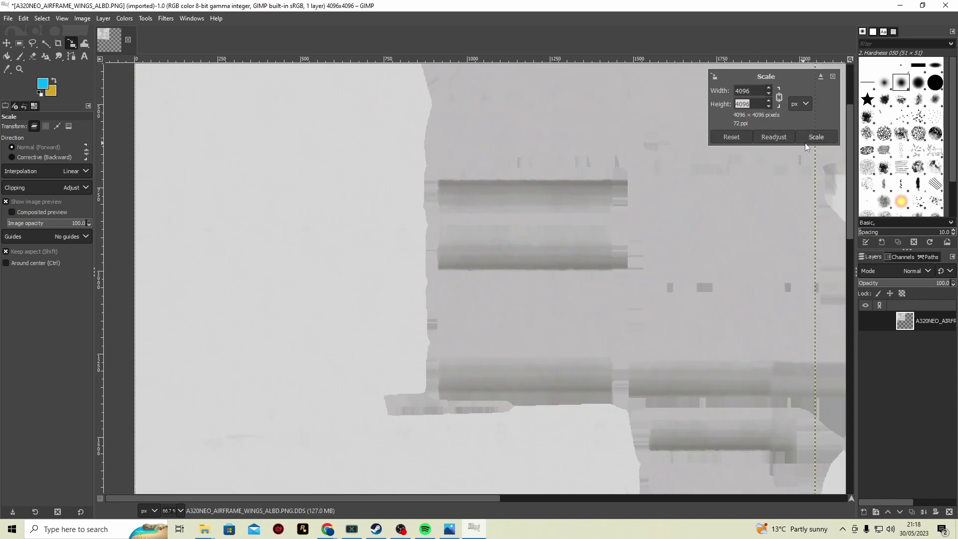
pyautogui.click(817, 136)
# Add the wings livery DDS from the exports folder as a layer.
pyautogui.press('-')
pyautogui.press('-')
pyautogui.press('-')
pyautogui.click(8, 18)
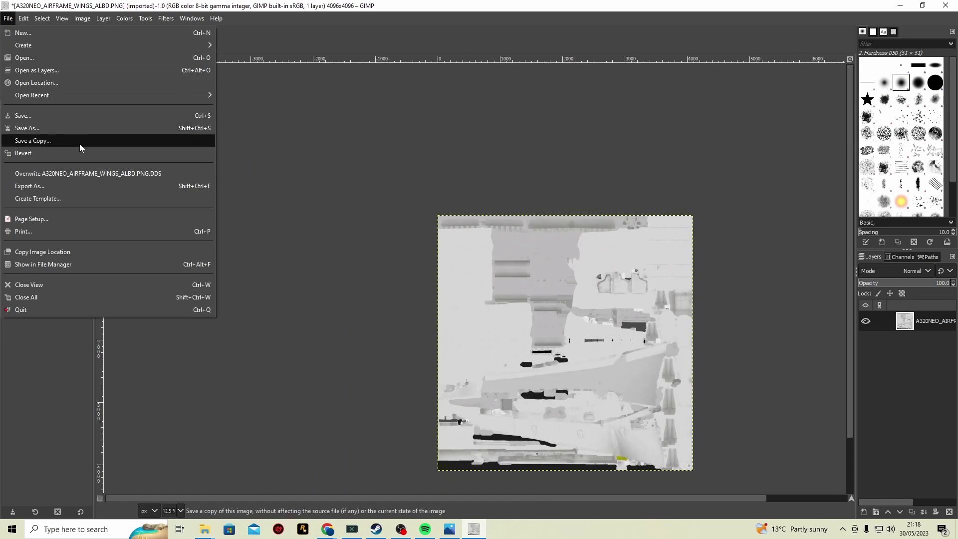
pyautogui.click(55, 70)
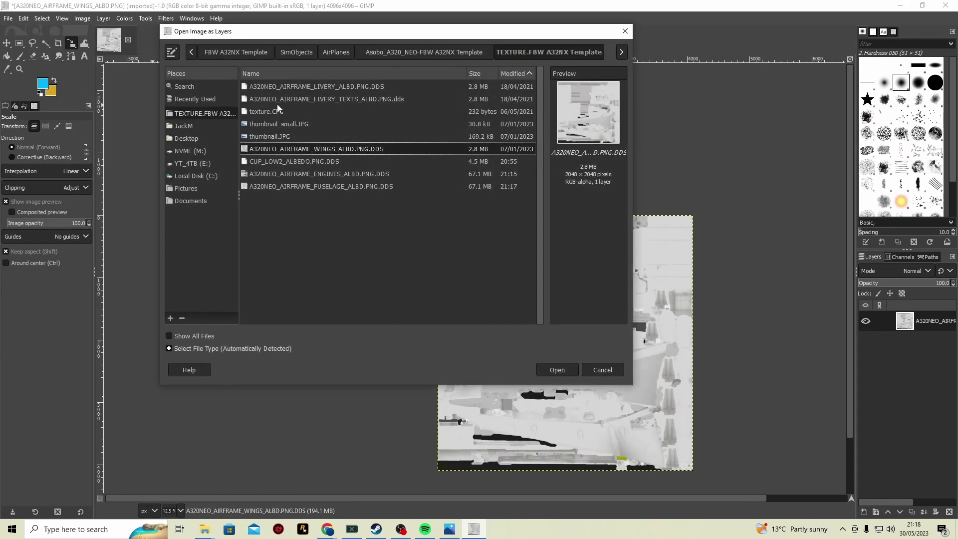
pyautogui.click(567, 372)
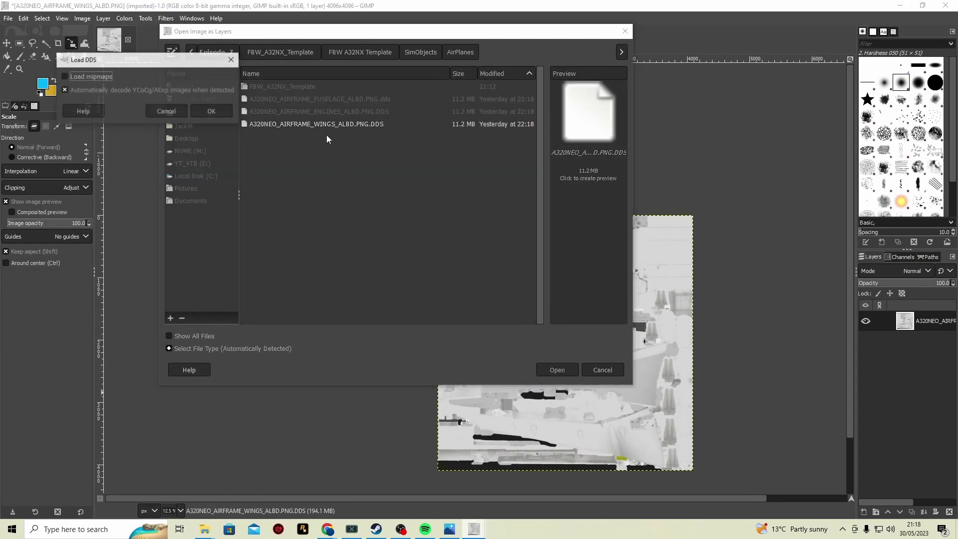
pyautogui.click(212, 111)
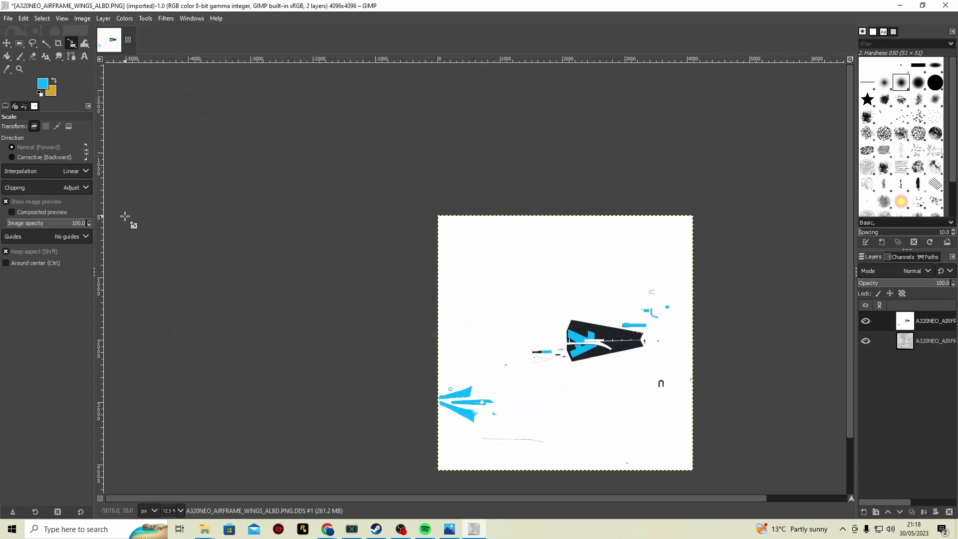
# Overwrite A320NEO_AIRFRAME_WINGS_ALBD.PNG.DDS, then browse to the Asobo A320 NEO livery folder.
pyautogui.click(8, 18)
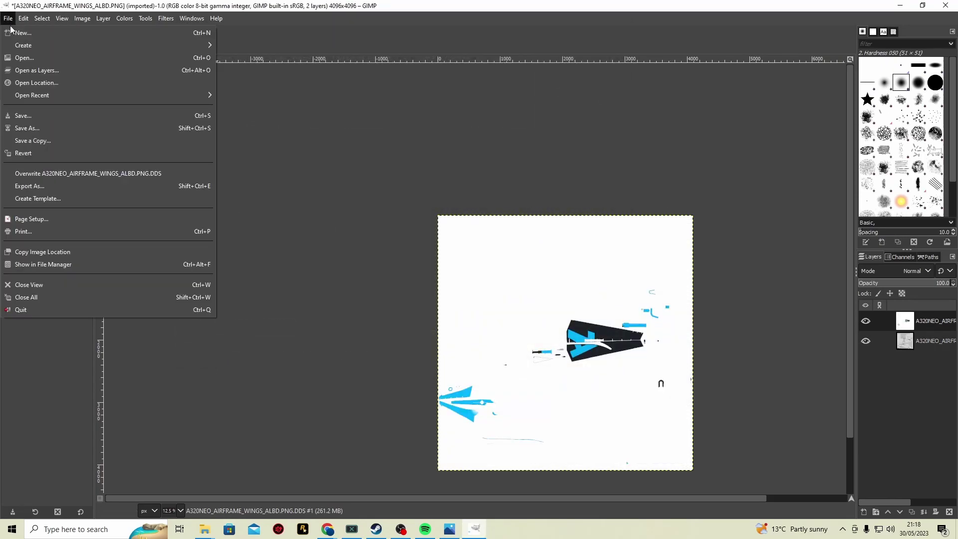
pyautogui.click(59, 174)
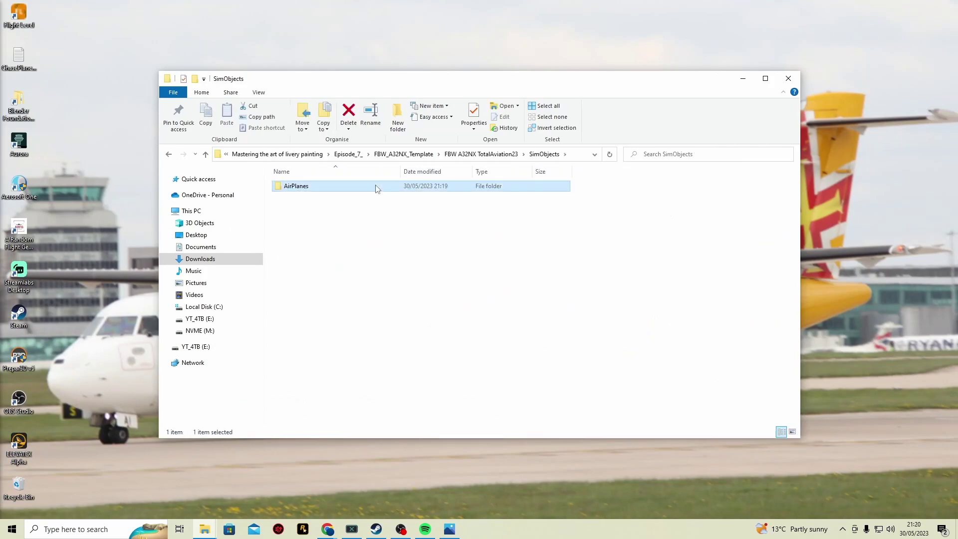
pyautogui.doubleClick(377, 189)
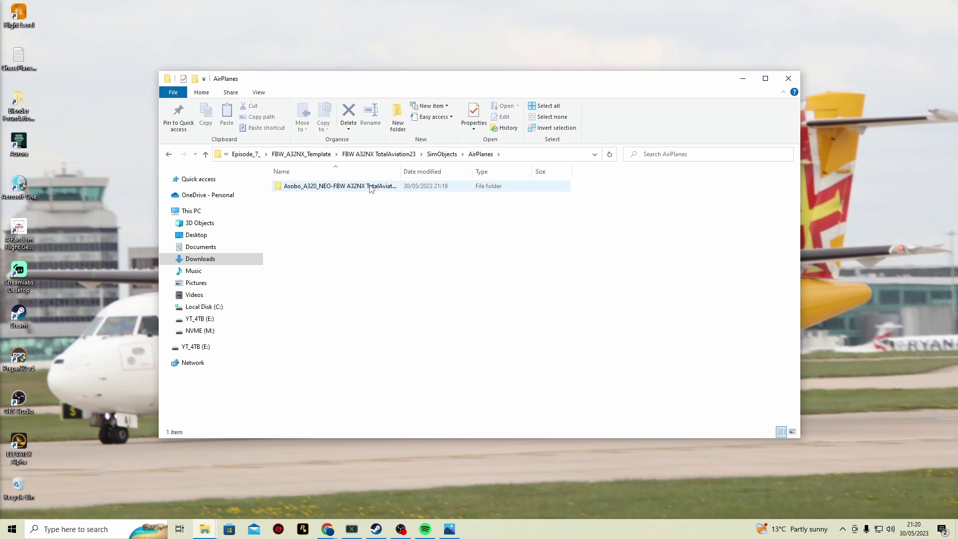
pyautogui.doubleClick(371, 187)
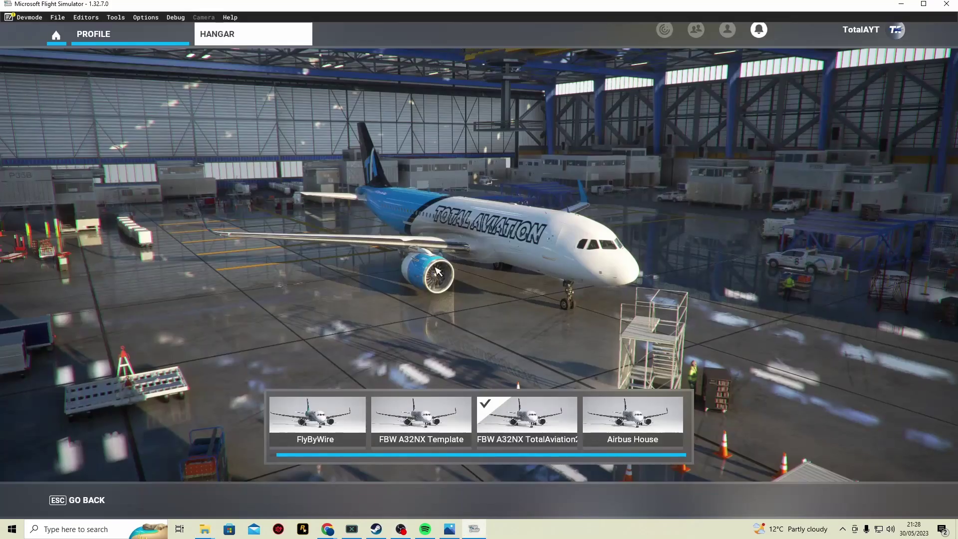